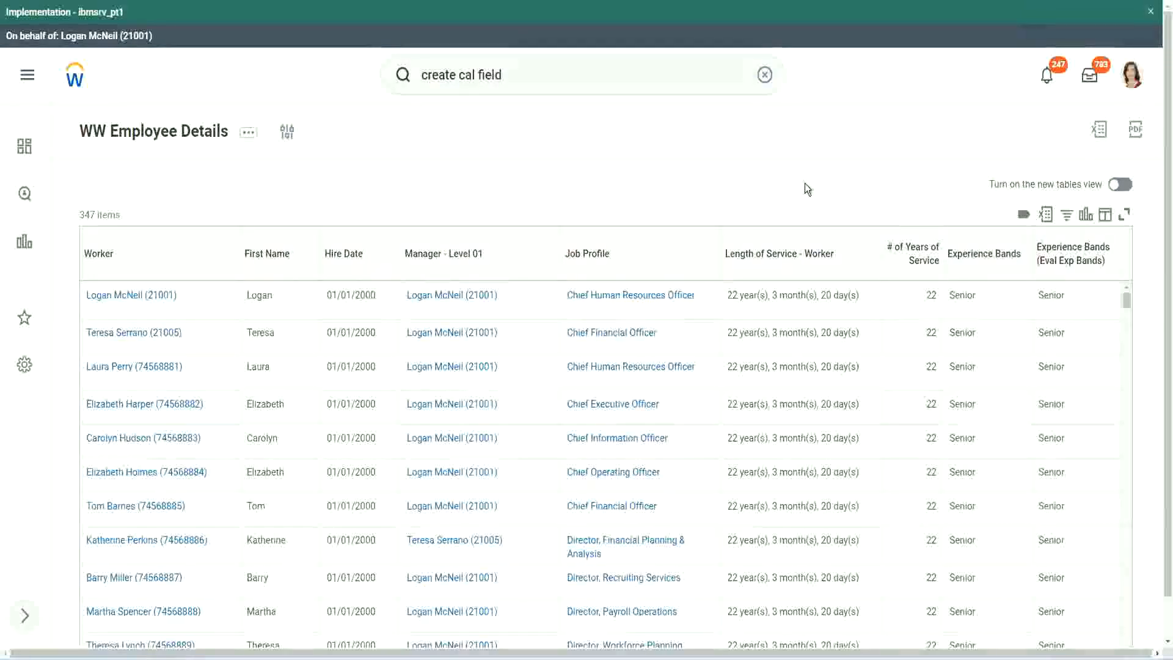
left_click(1018, 295)
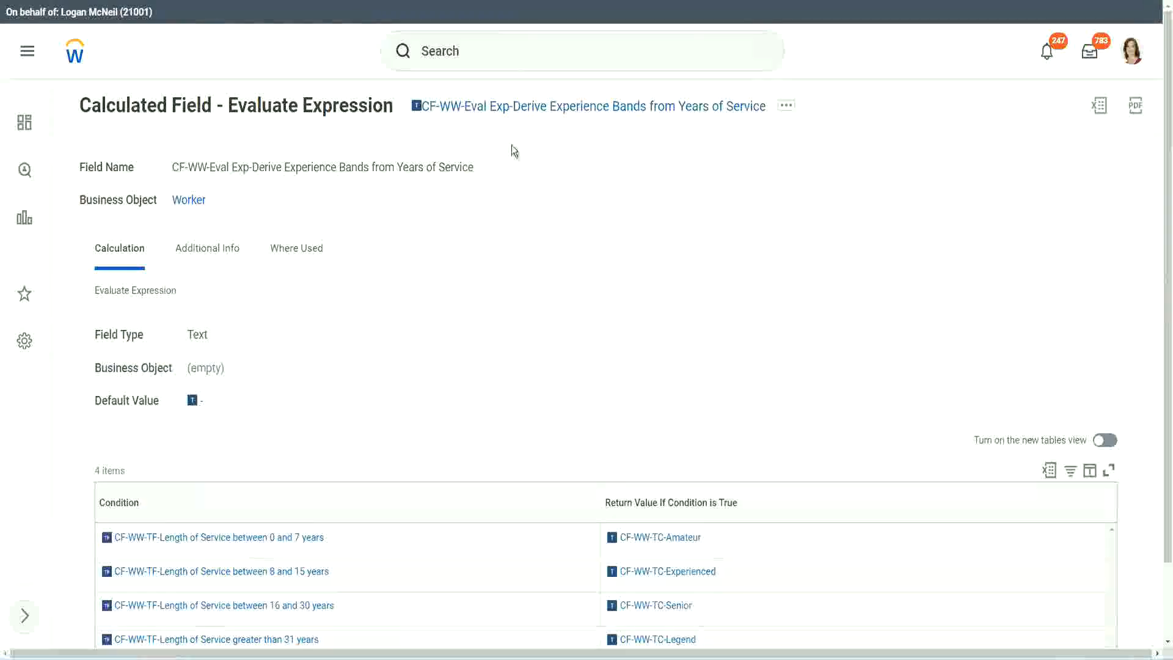
right_click(512, 108)
left_click(552, 181)
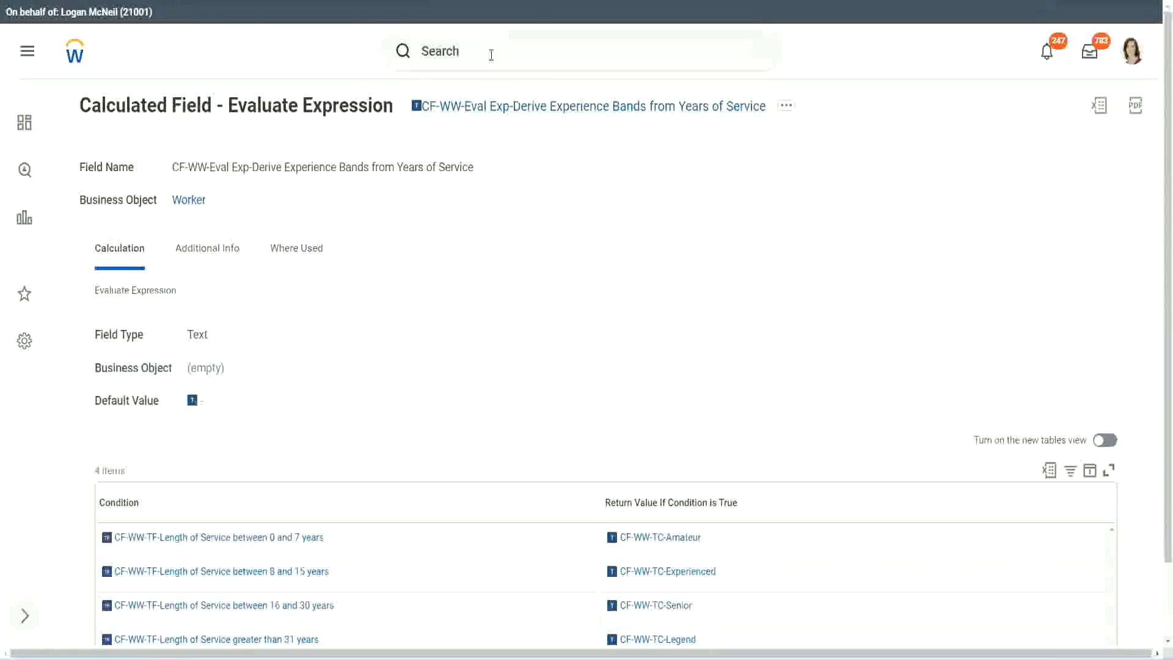
left_click(491, 55)
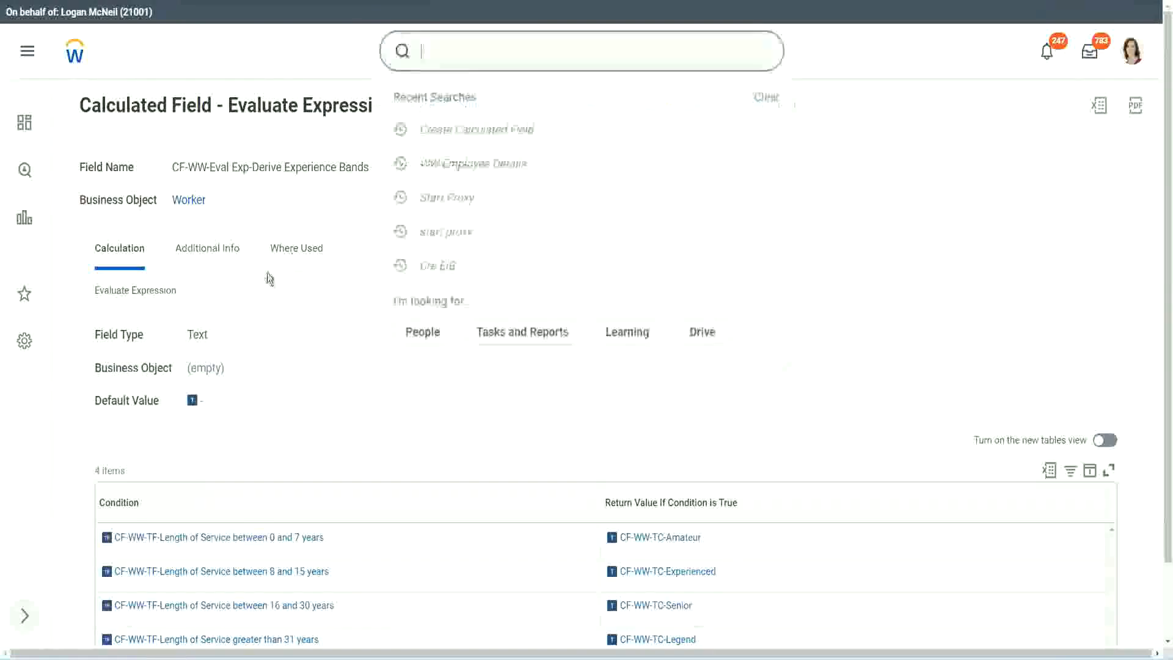
left_click(831, 142)
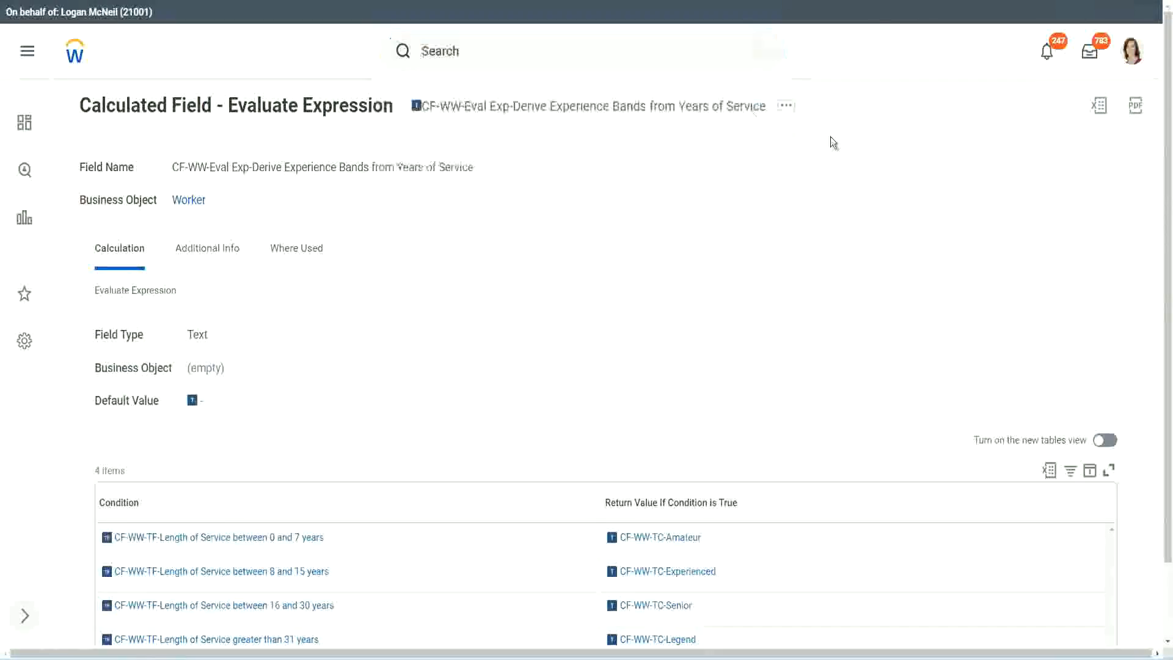
- Search for "create calc field" and open the Create Calculated Field task
left_click(464, 47)
type("create calc")
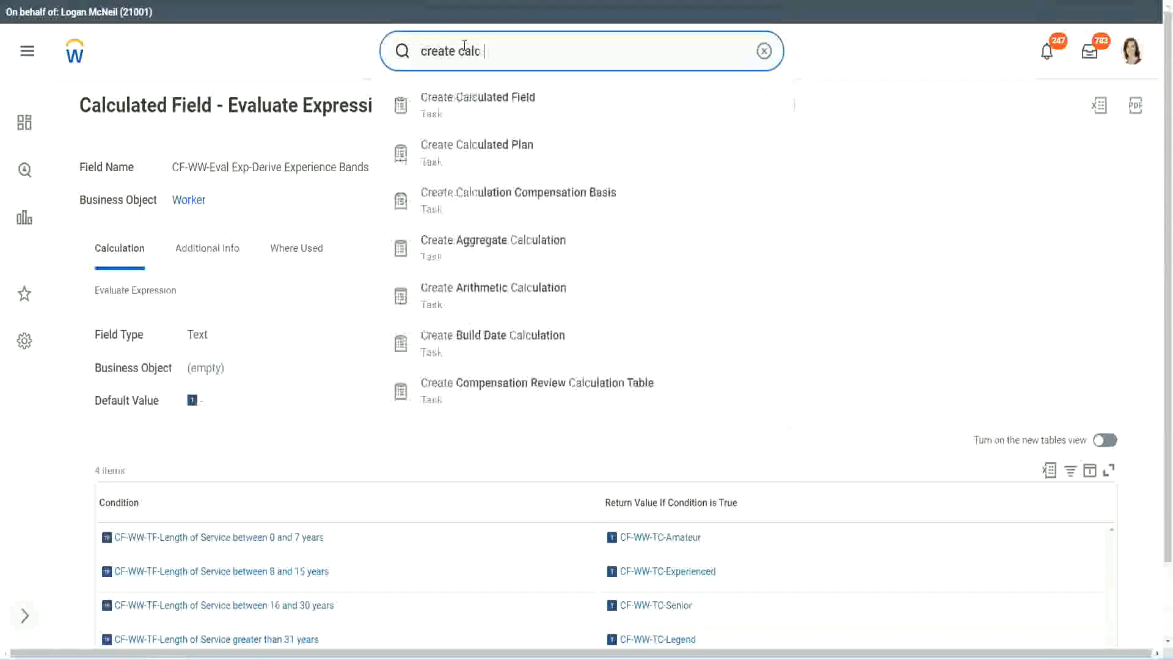
type(" field")
left_click(489, 114)
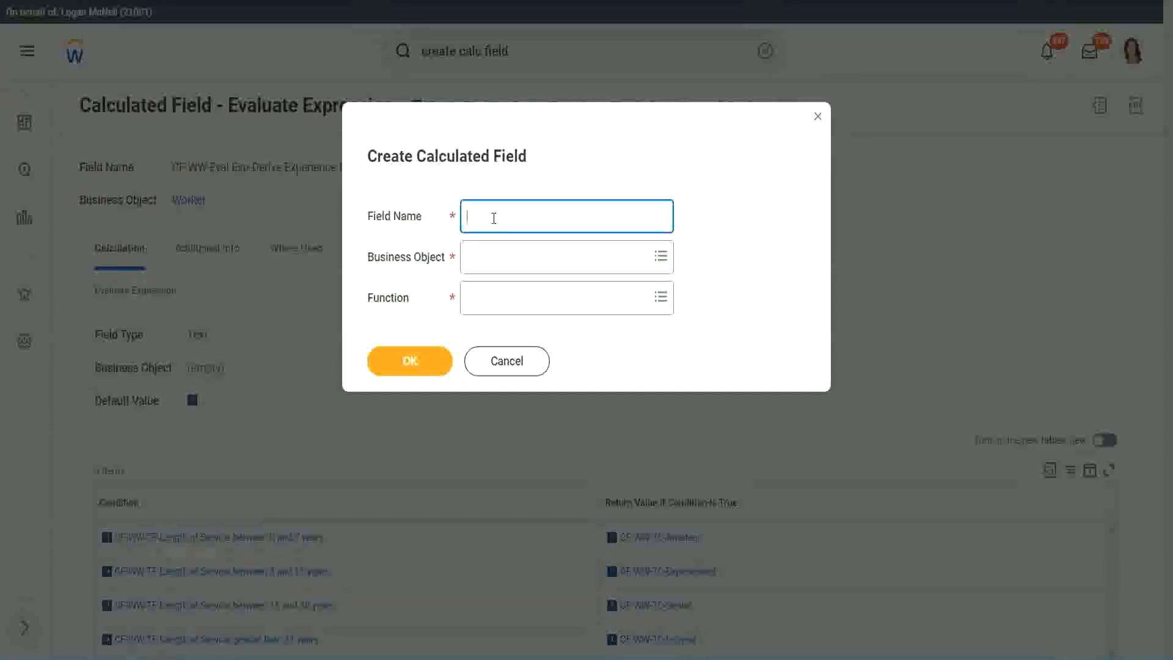
- Name the new calculated field "CF-WW-LRB-Identify Experience Bands from years of Service"
type("CF-WW-LRB-Identify Exe")
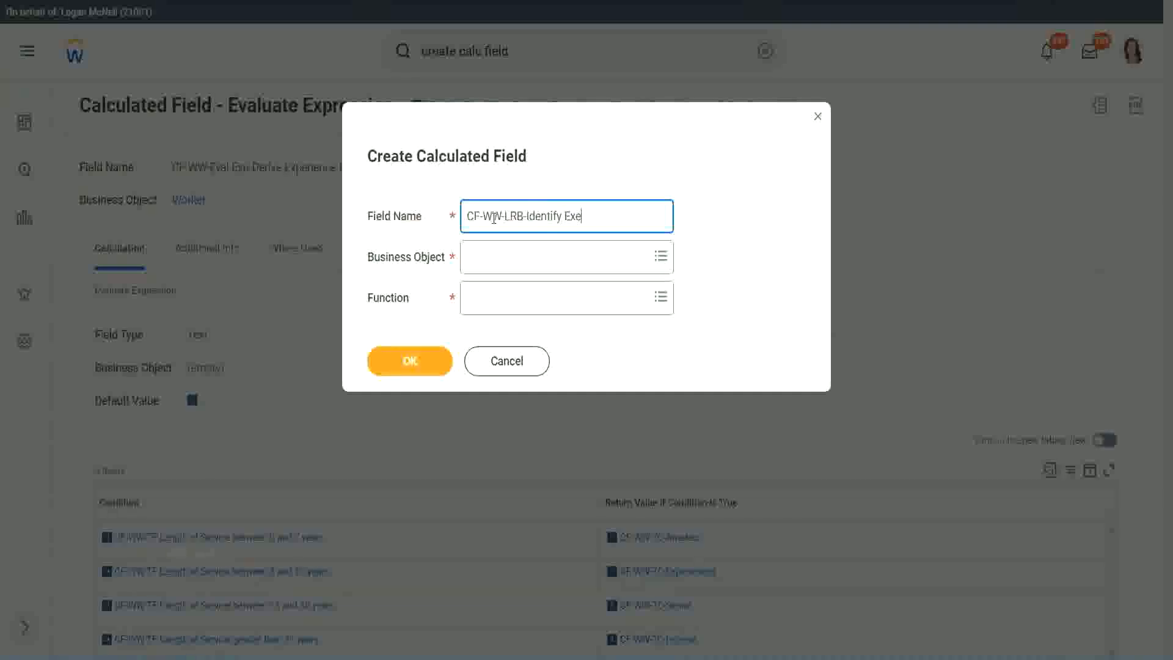
key("BackSpace")
type("periende")
key("BackSpace")
key("BackSpace")
type("ce Bands 1rom")
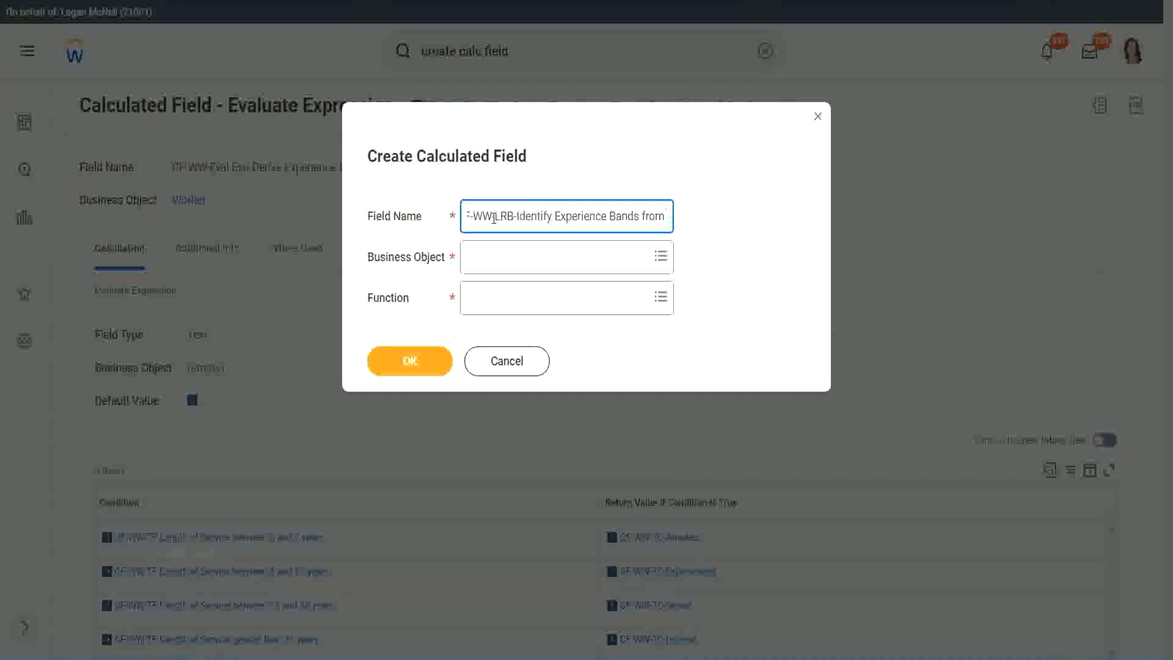
type(" years if Service")
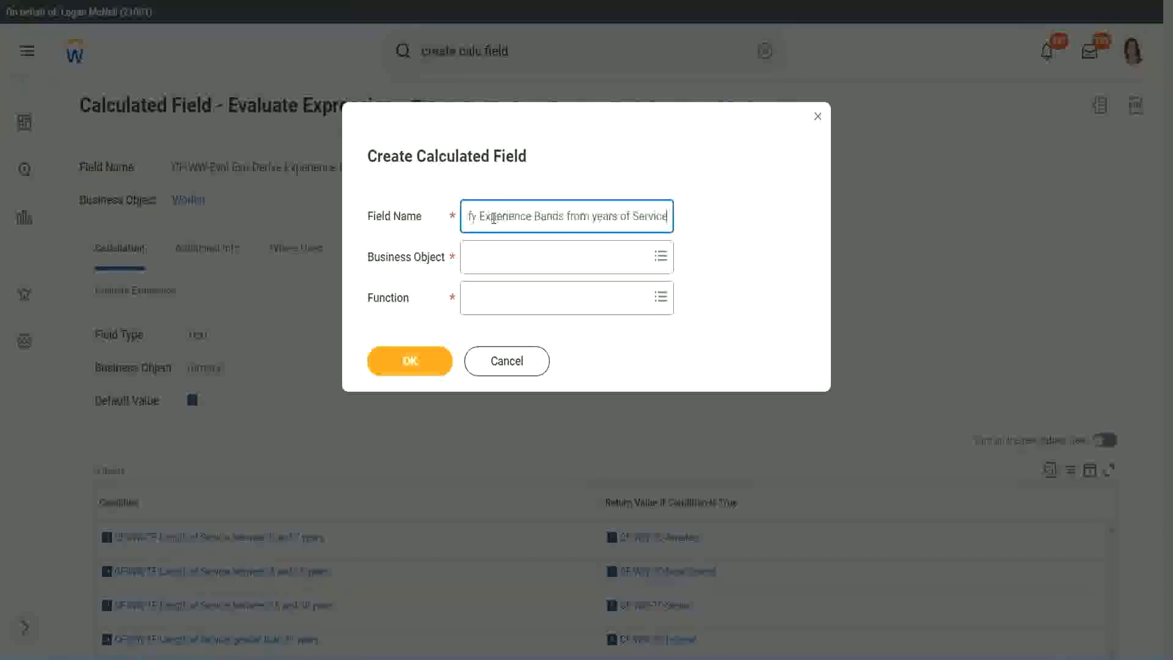
- Set the business object to Worker and the function to Lookup Range Band, and confirm the new field
key("Tab")
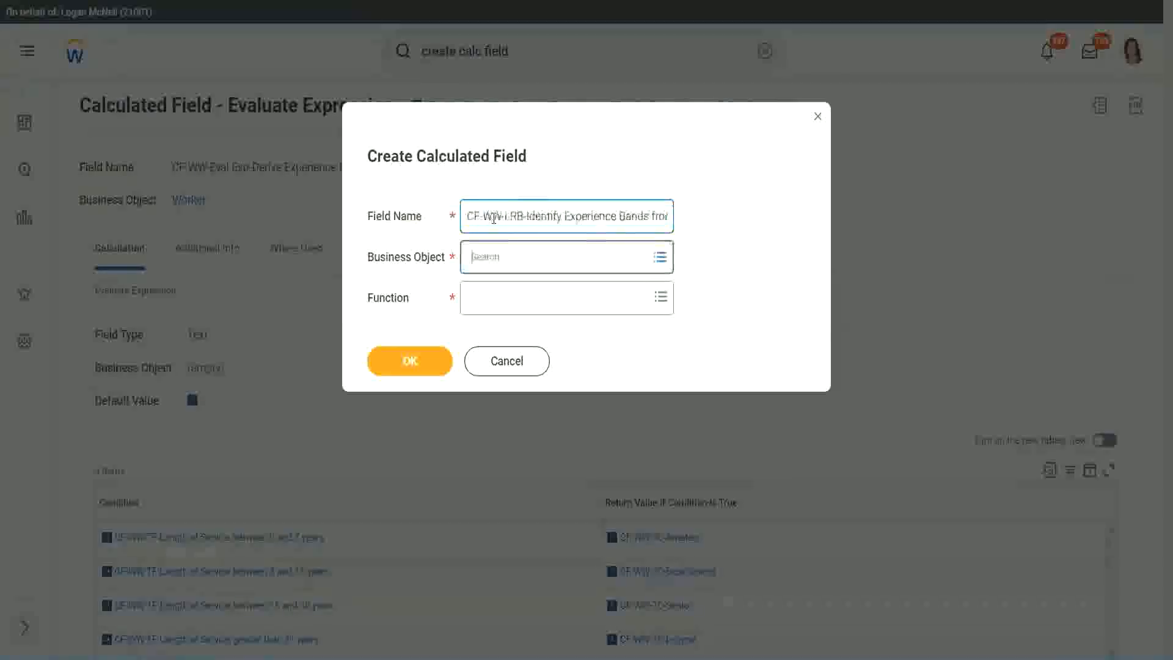
type("wor")
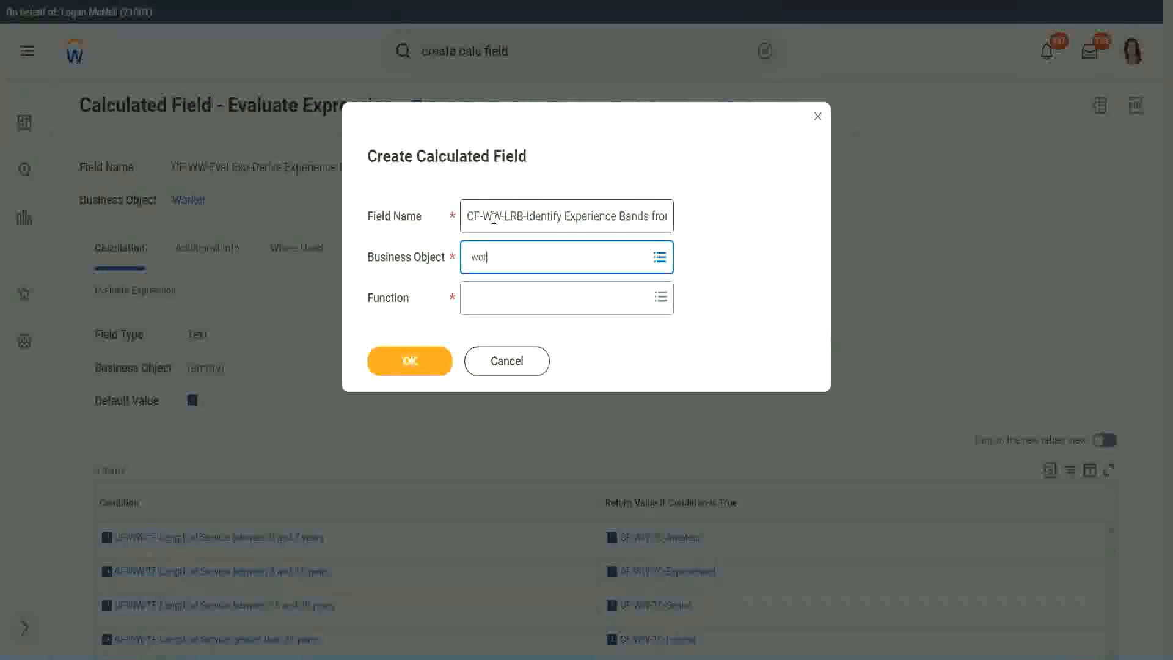
type("ker")
key("Return")
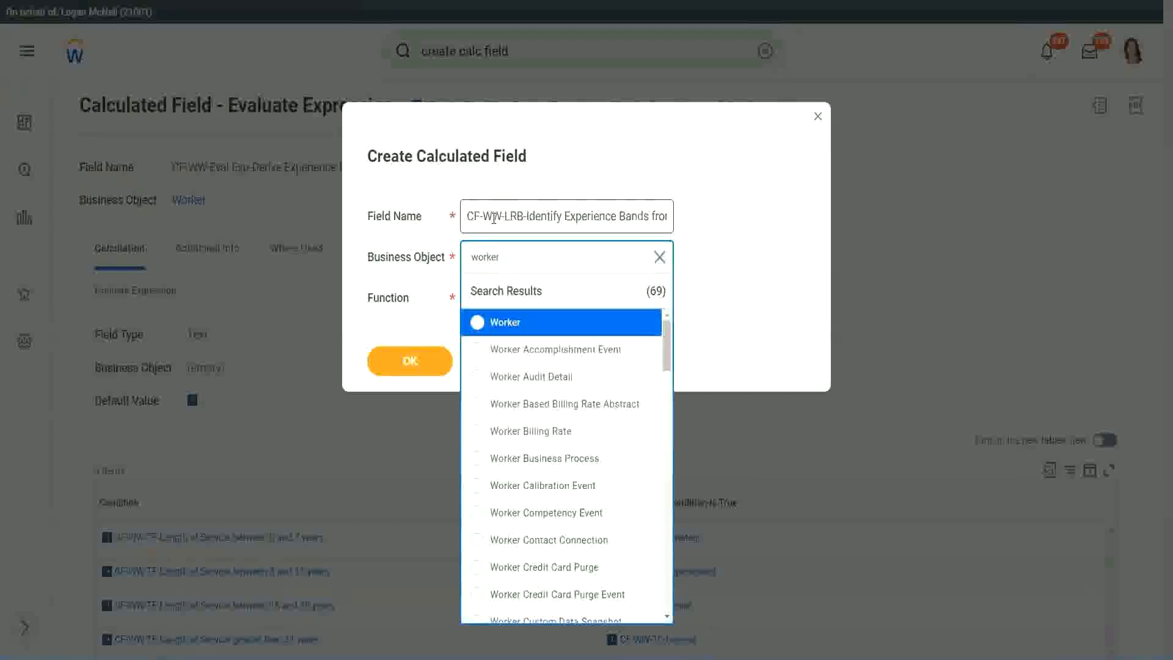
key("Return")
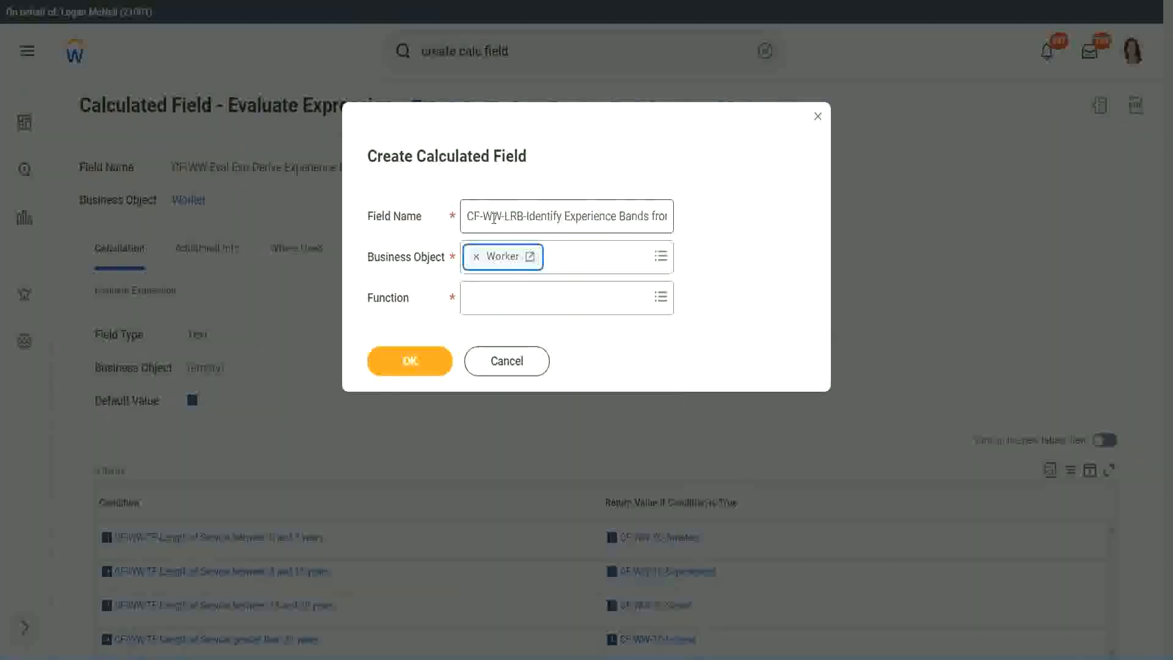
key("Tab")
type("lrb")
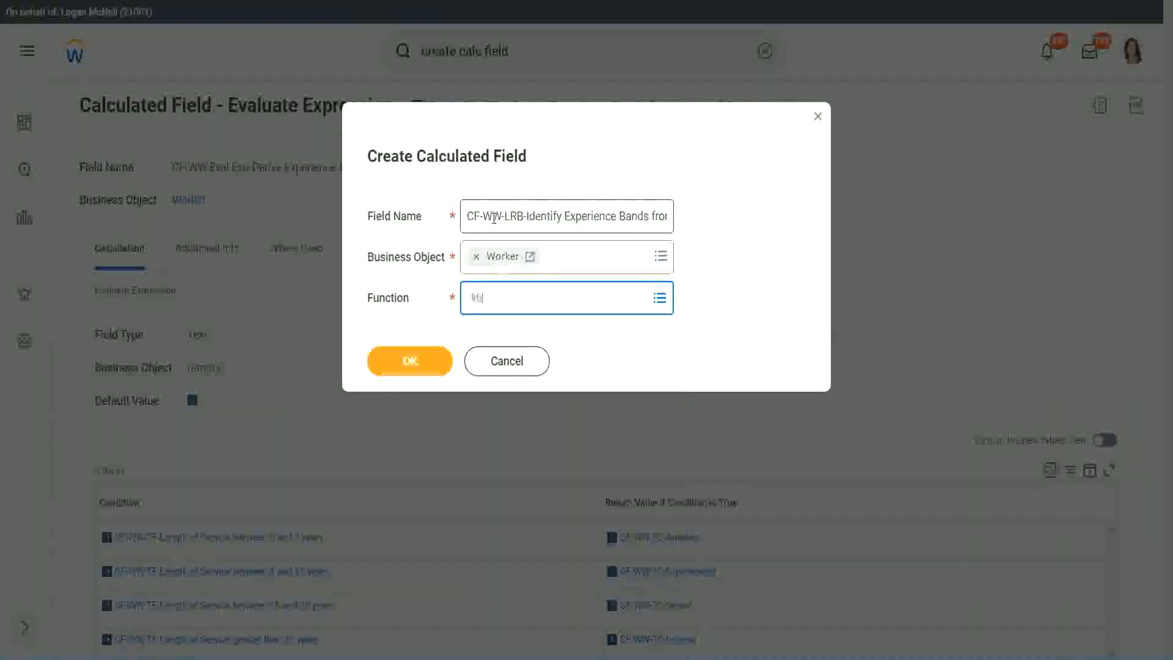
key("Return")
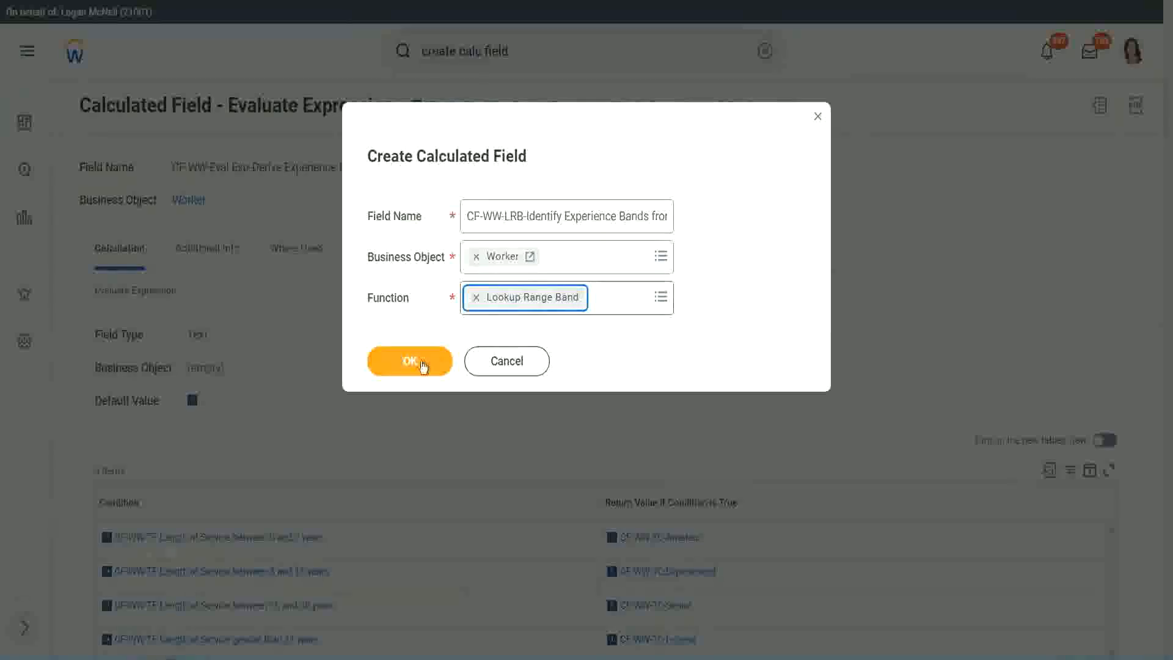
left_click(421, 361)
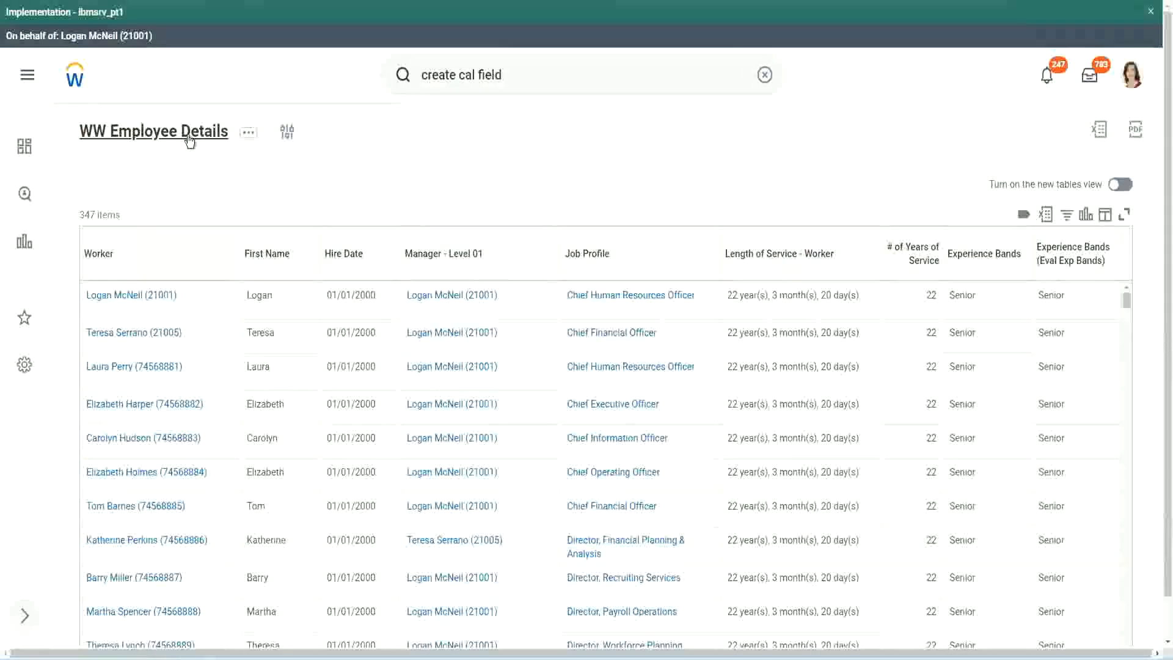
- In the WW Employee Details report definition, copy the name of the "CF-WW-Convert Text To Number-Number of Years from Length of Service" field
left_click(421, 366)
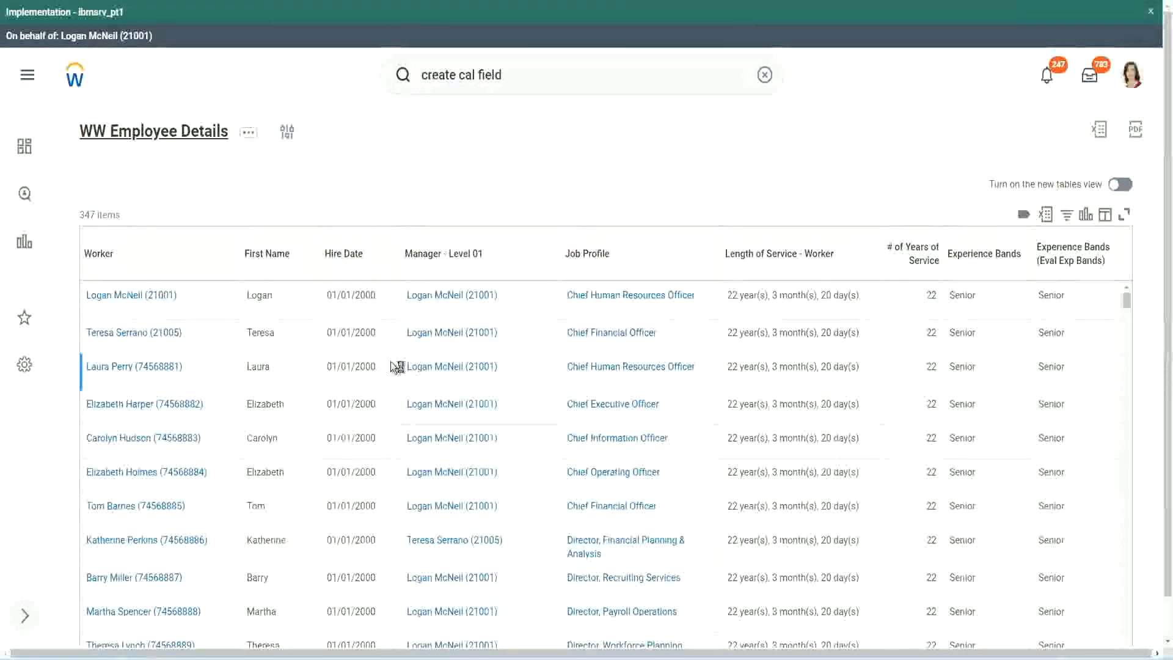
scroll(387, 400, "down", 6)
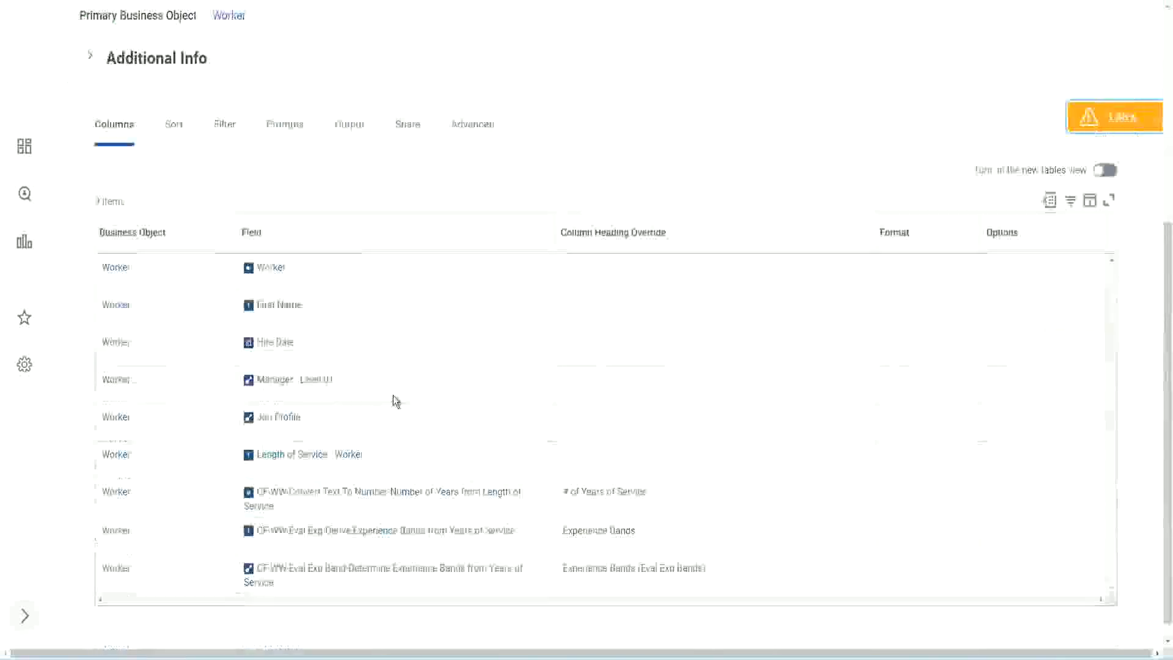
right_click(371, 479)
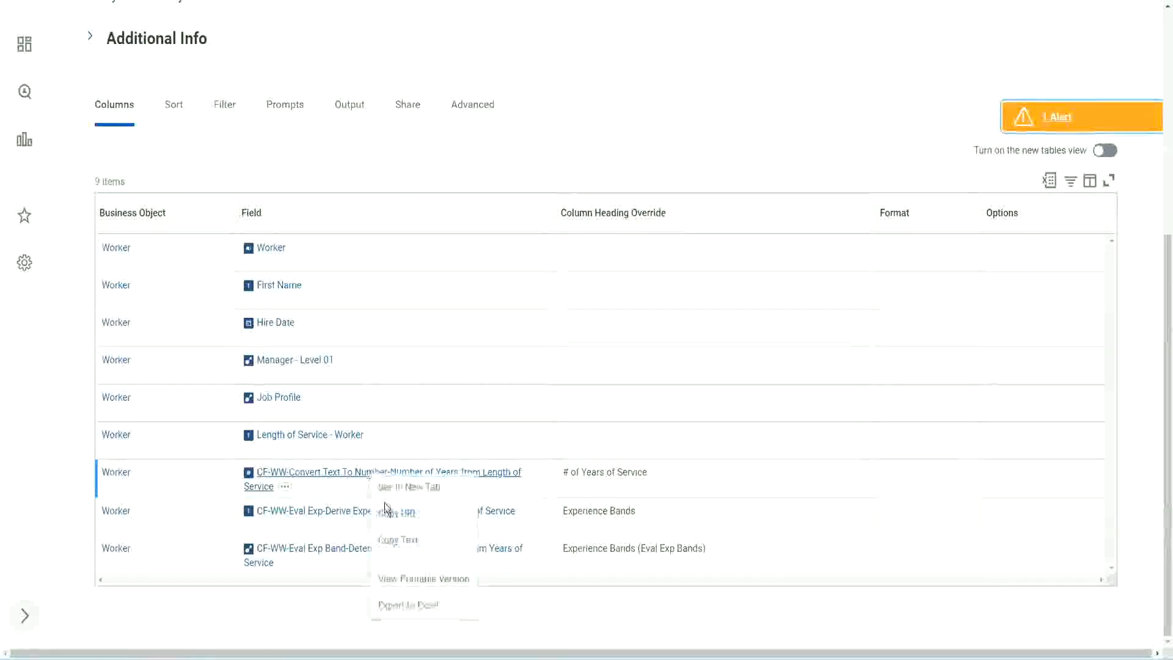
left_click(404, 542)
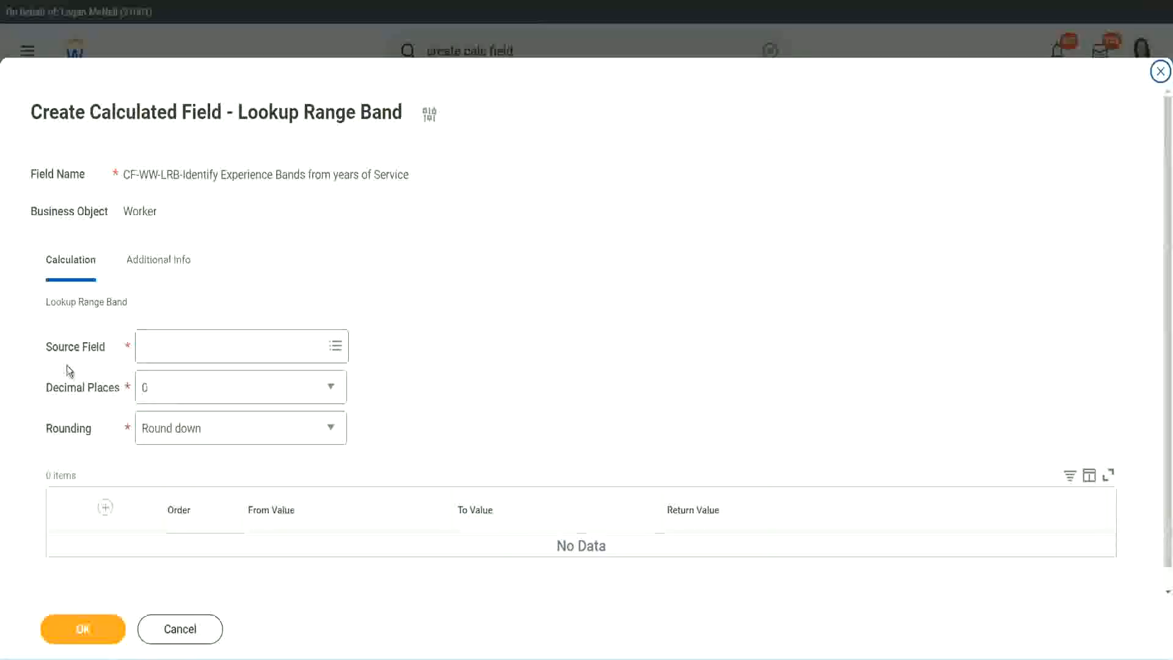
- Set the lookup's source field to the copied "CF-WW-Convert Text To Number-Number of Years from Length of Service"
left_click(183, 348)
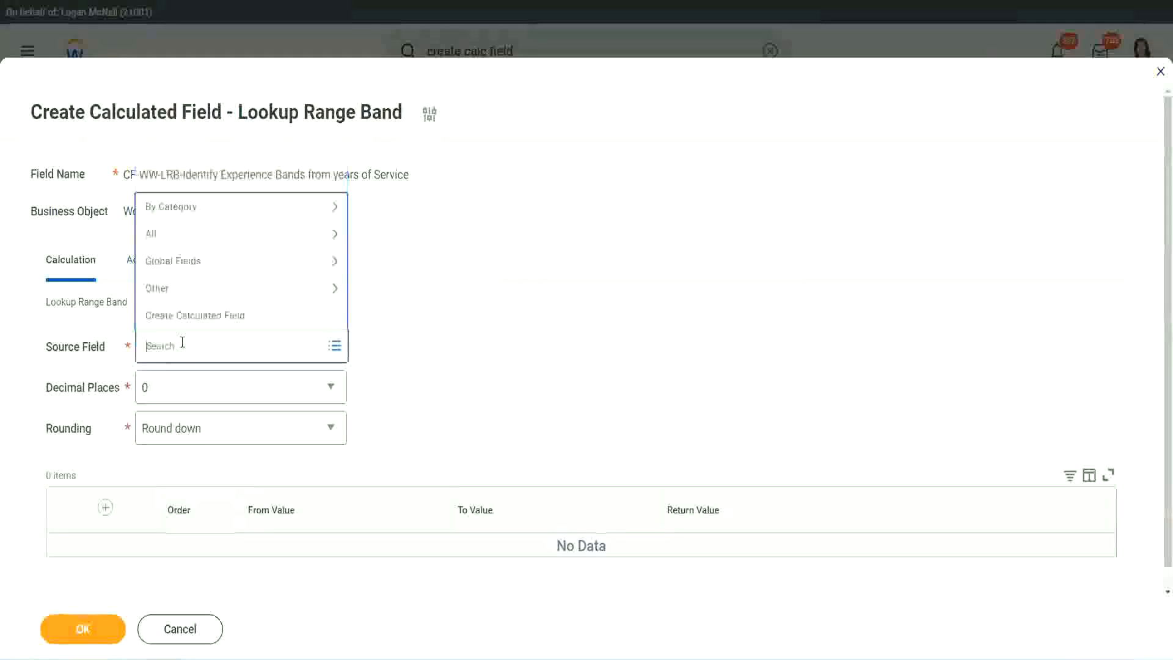
key("ctrl+v")
key("Return")
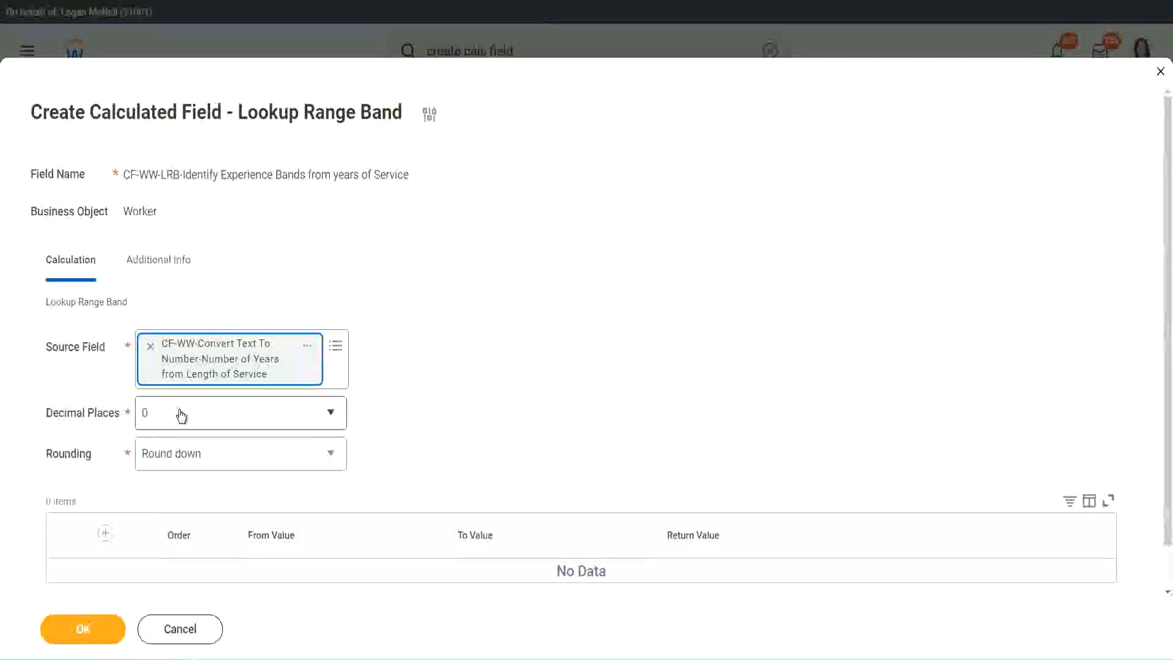
- Review the decimal places options, keep 0, and set the rounding to Round
left_click(229, 420)
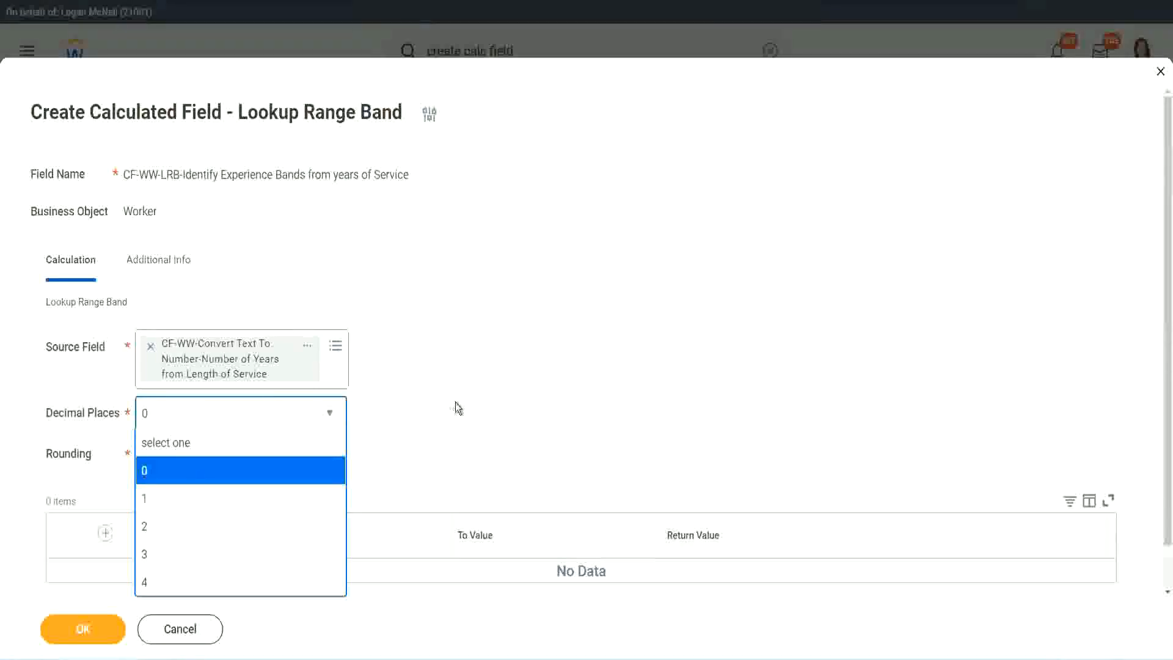
left_click(456, 402)
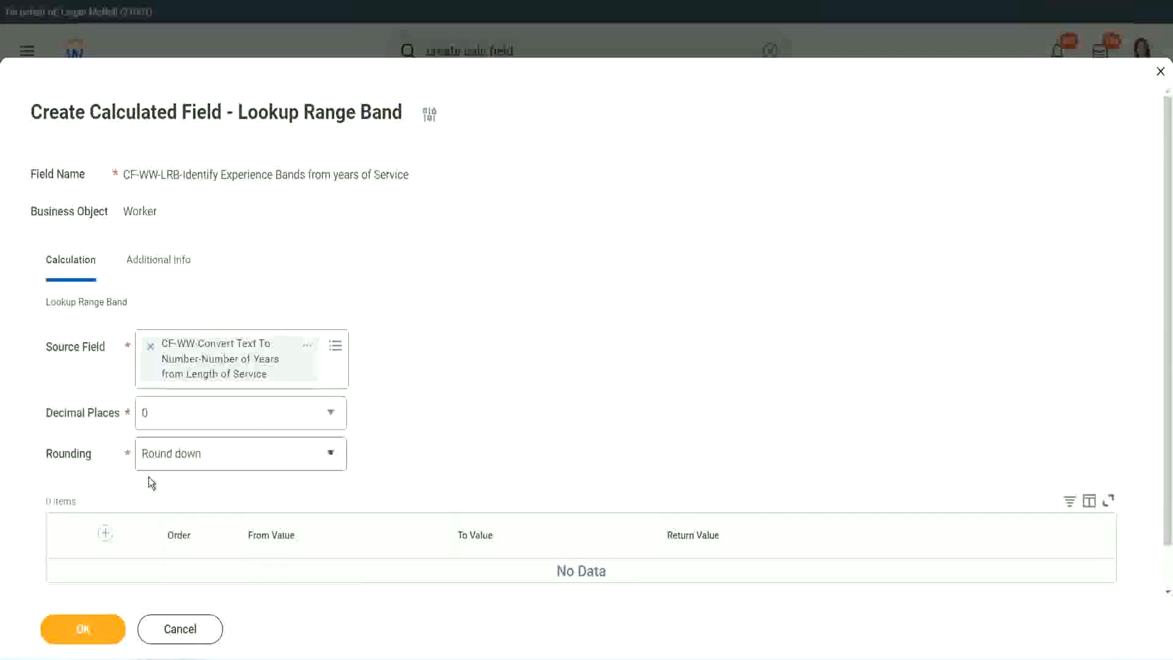
left_click(188, 457)
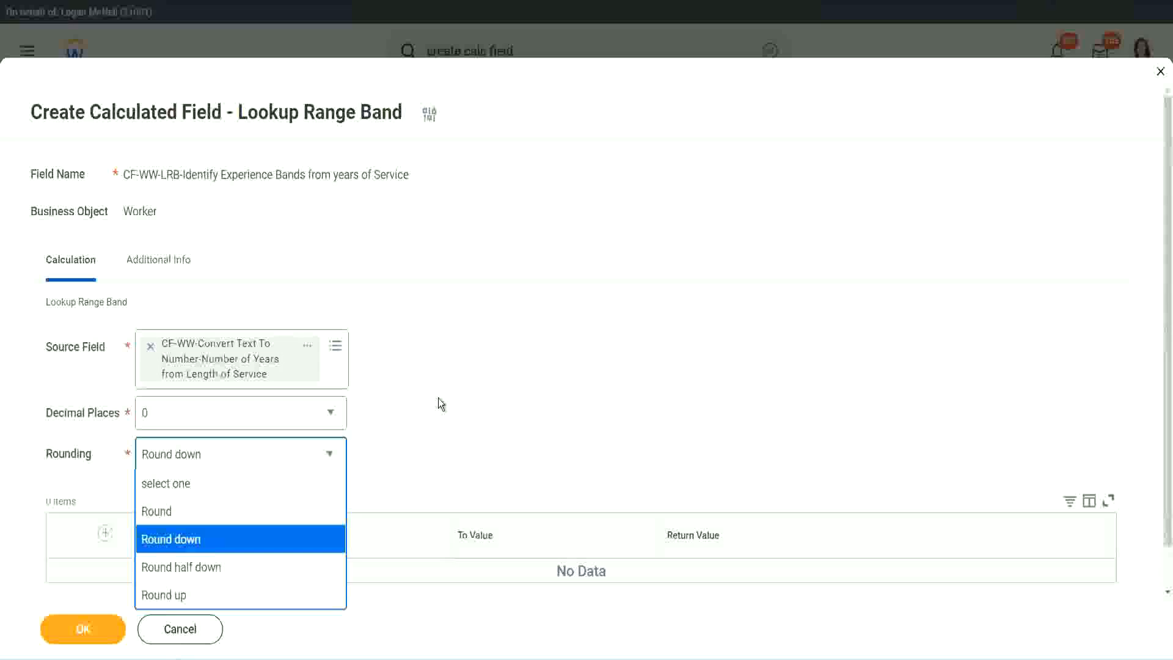
left_click(413, 449)
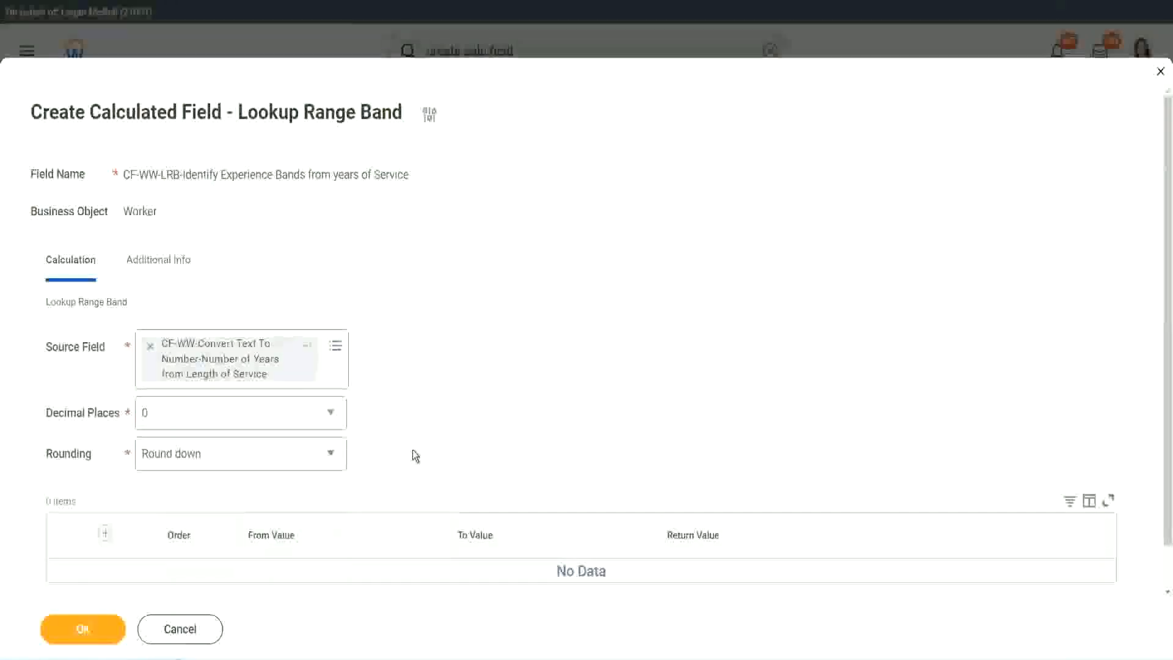
left_click(202, 460)
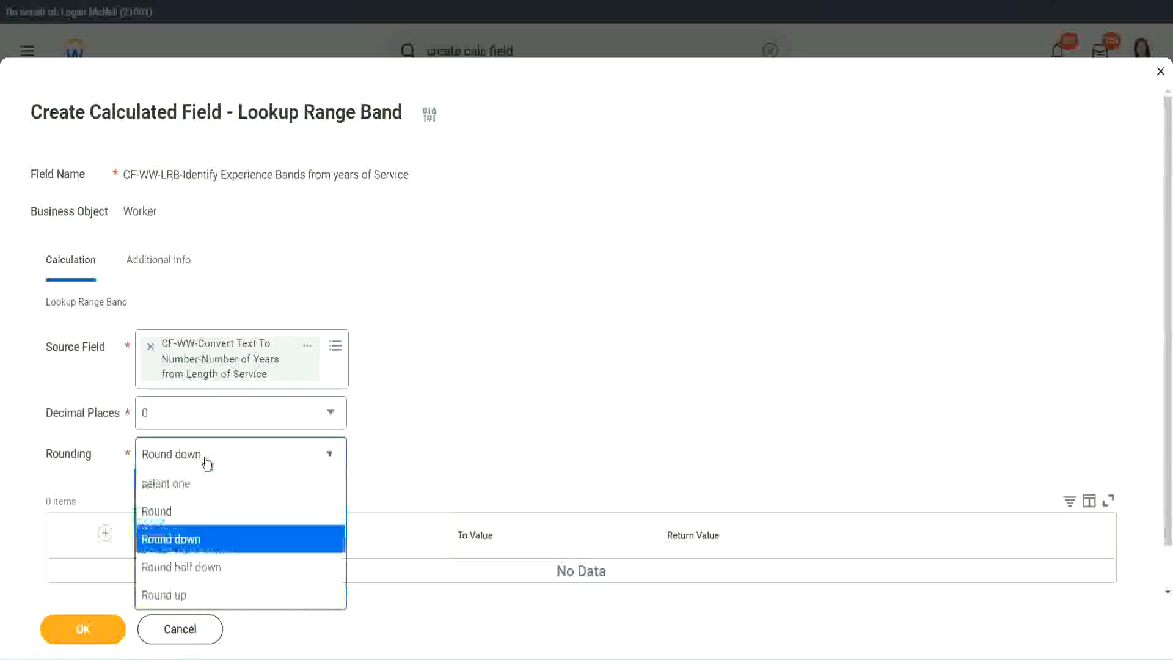
left_click(195, 513)
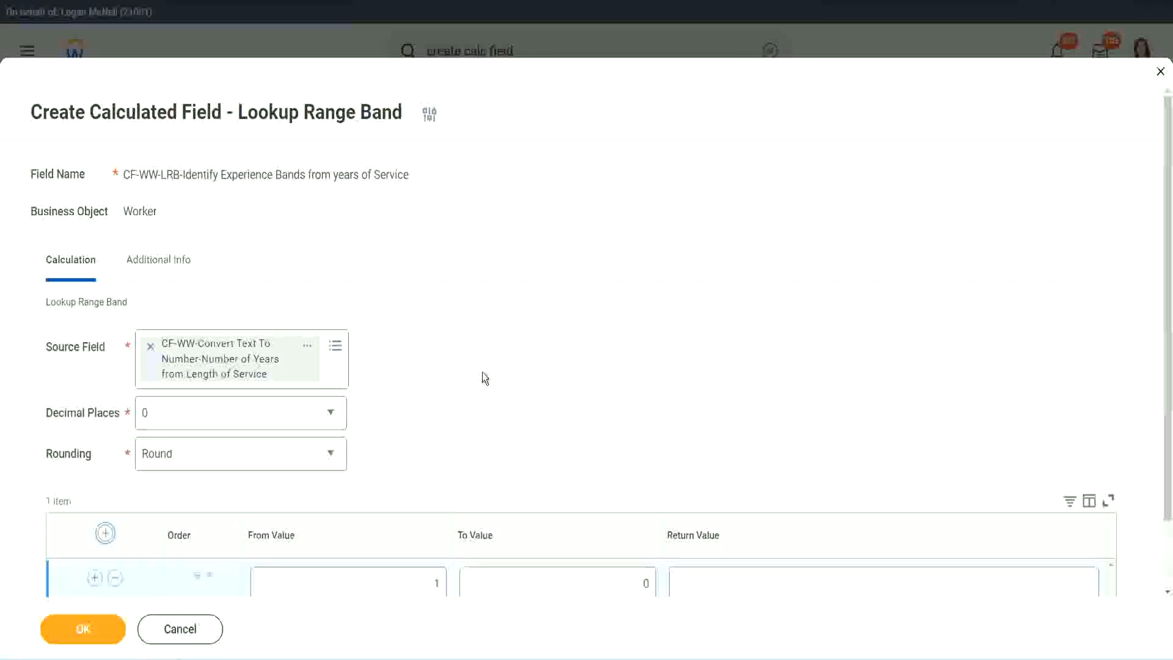
- Add a first range band row from 0 to 7 with the return value "Amateur"
scroll(482, 372, "down", 2)
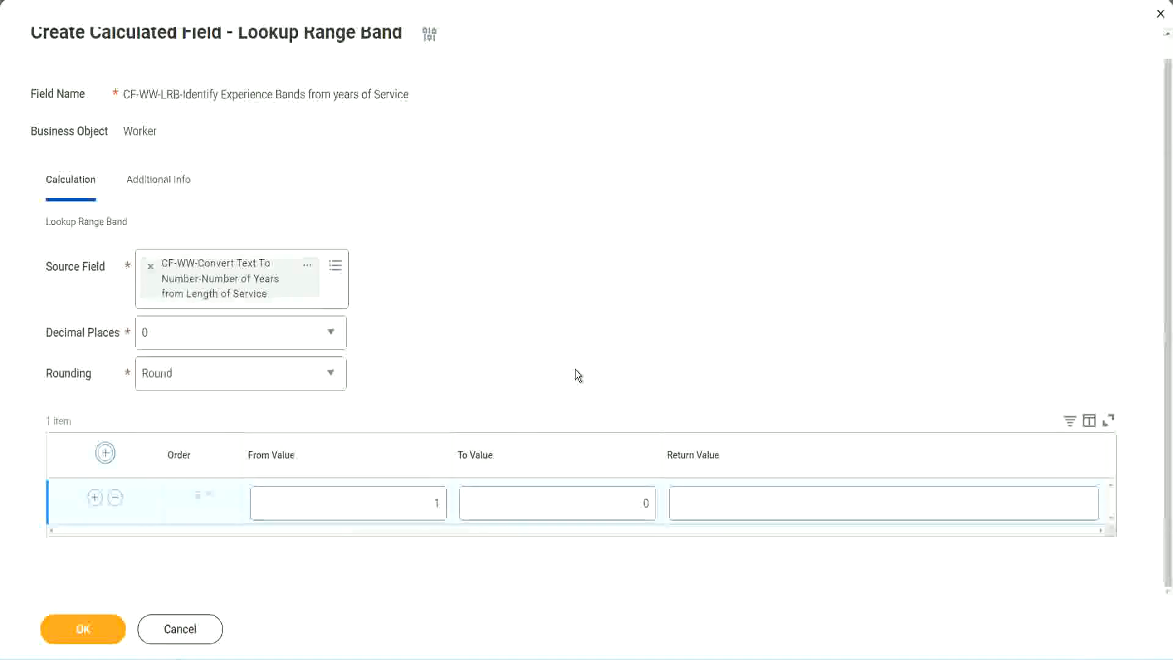
double_click(428, 508)
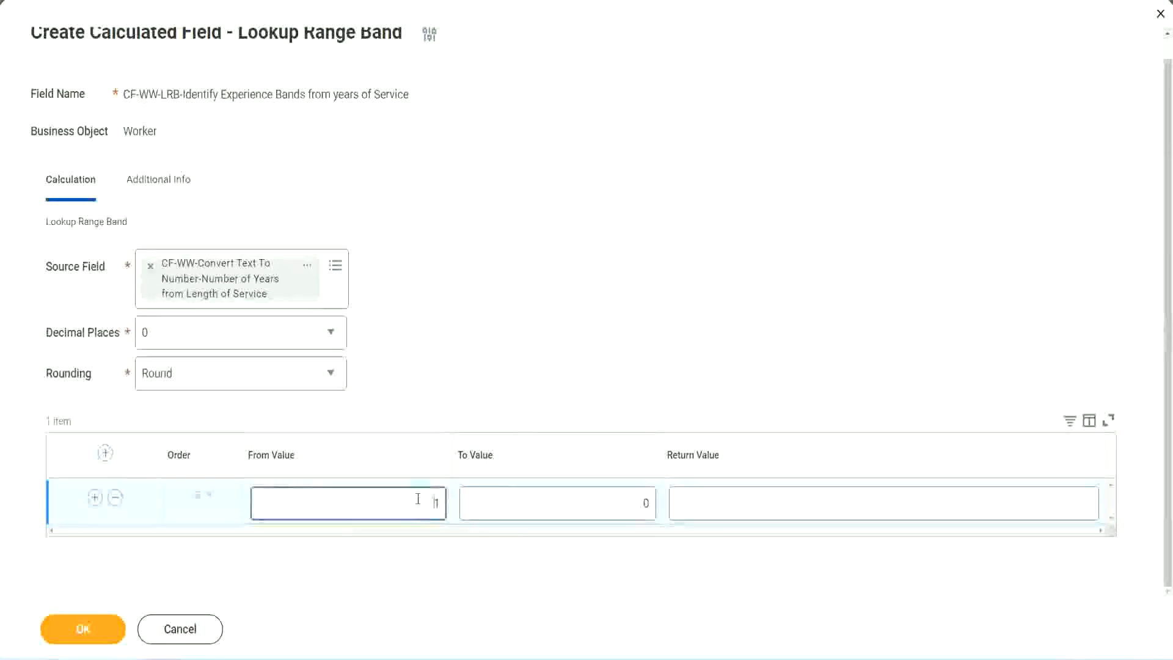
type("0")
key("Tab")
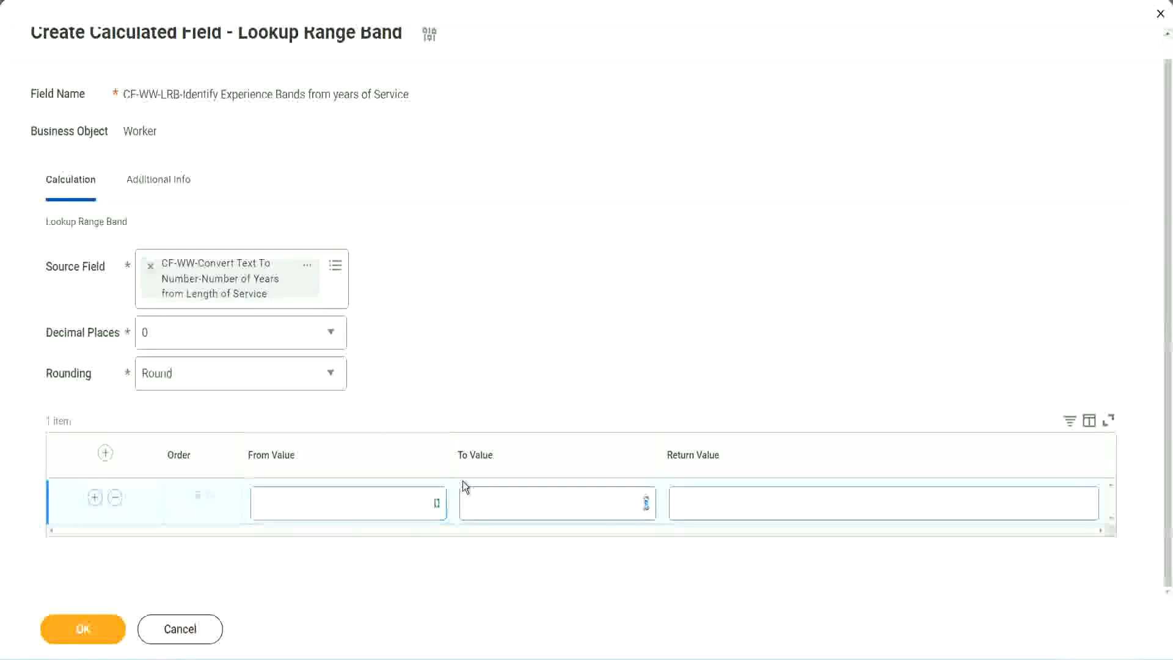
type("7")
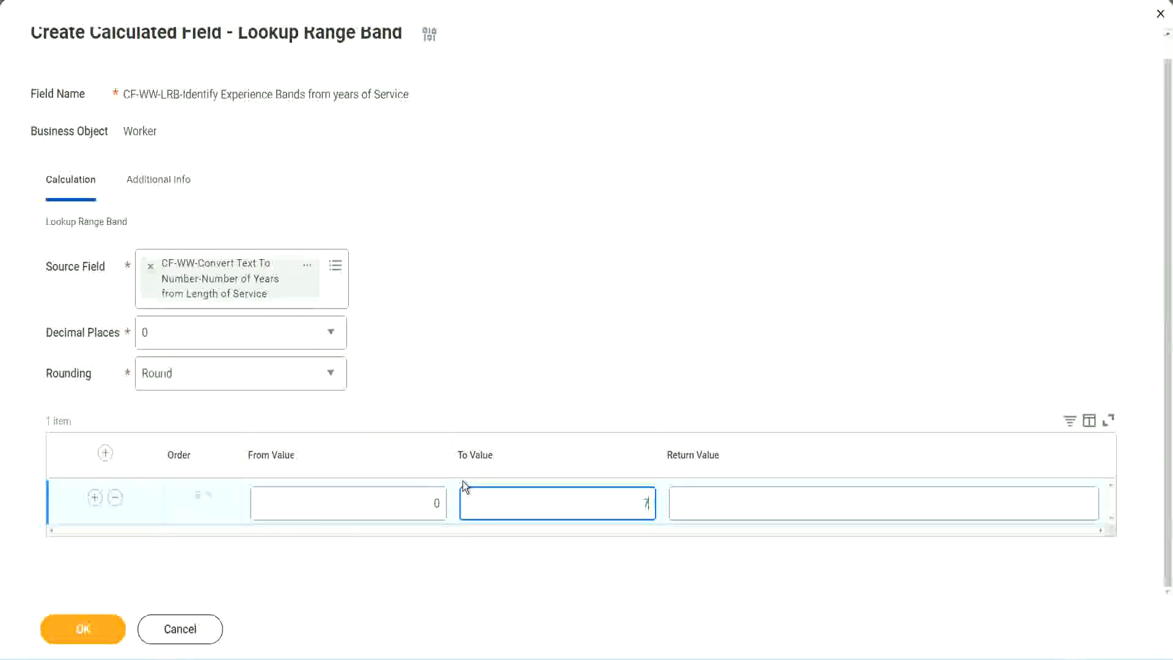
key("Tab")
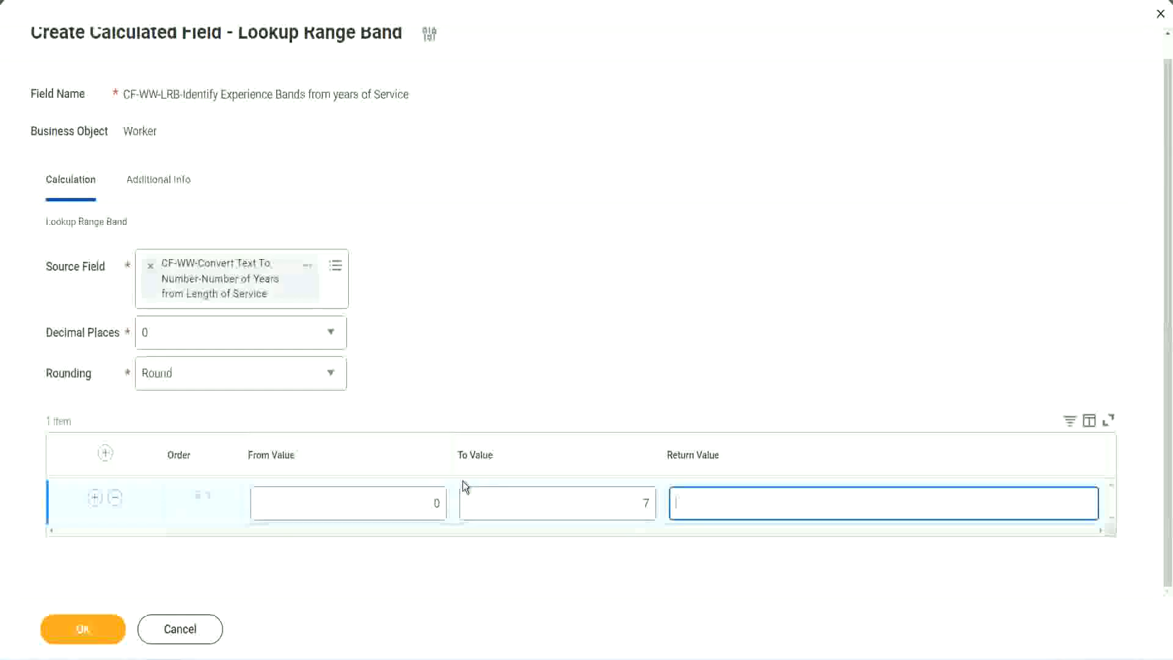
type("Amateur")
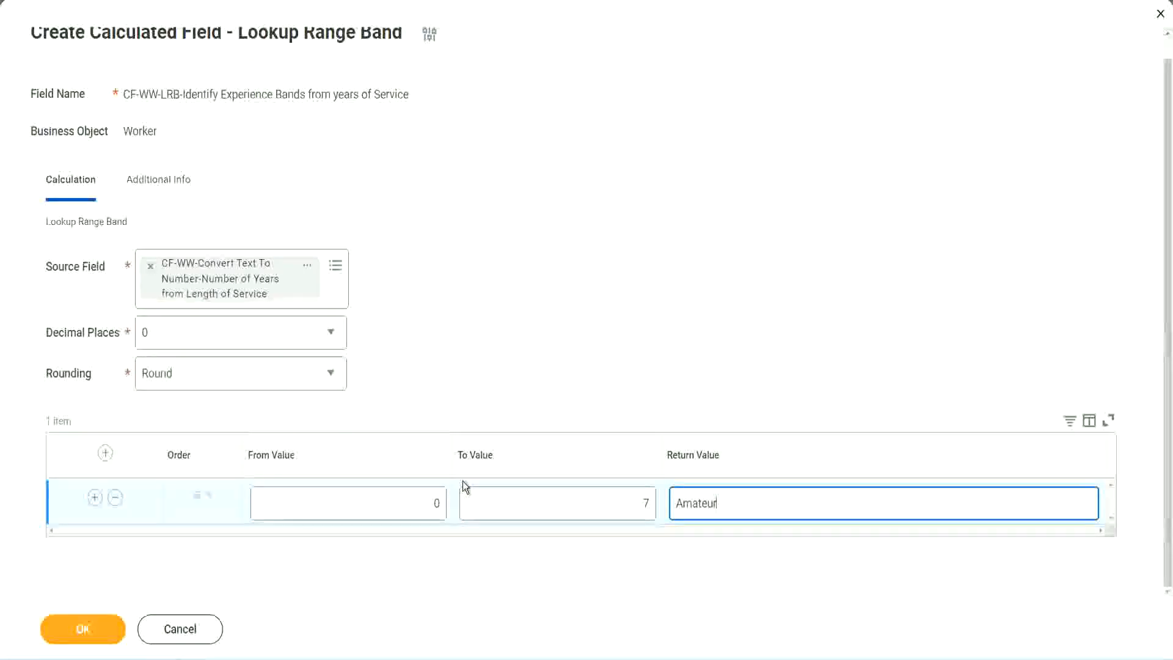
left_click(406, 502)
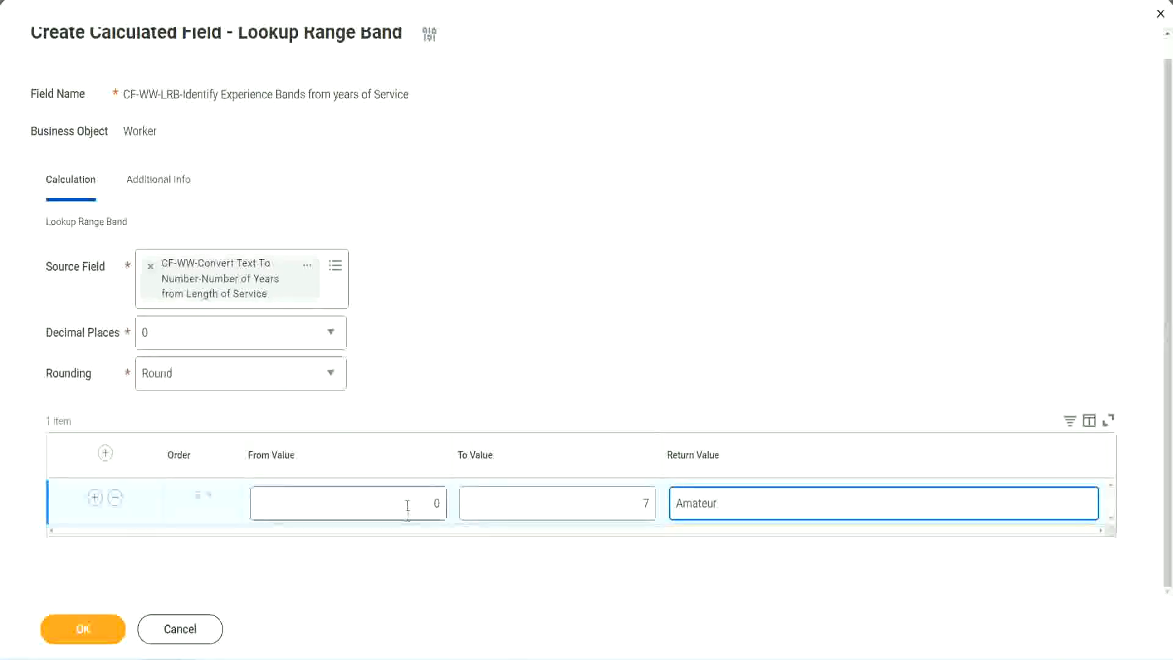
- Add a second range band row from 8 to 15 with the return value "Experienced"
left_click(633, 495)
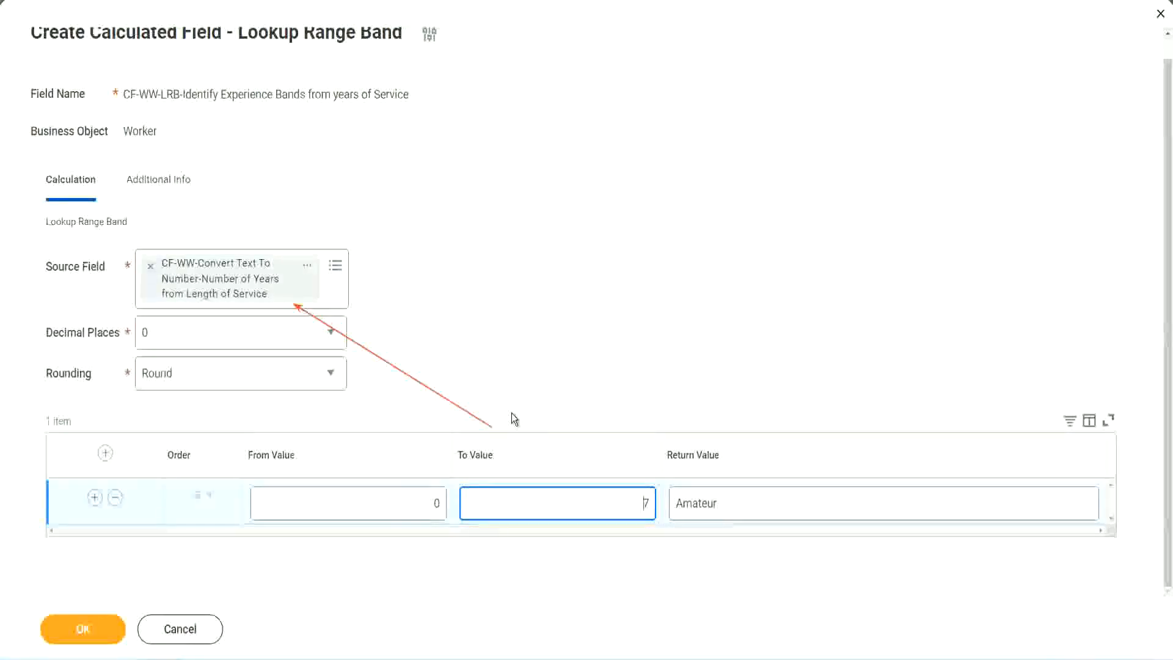
left_click(95, 497)
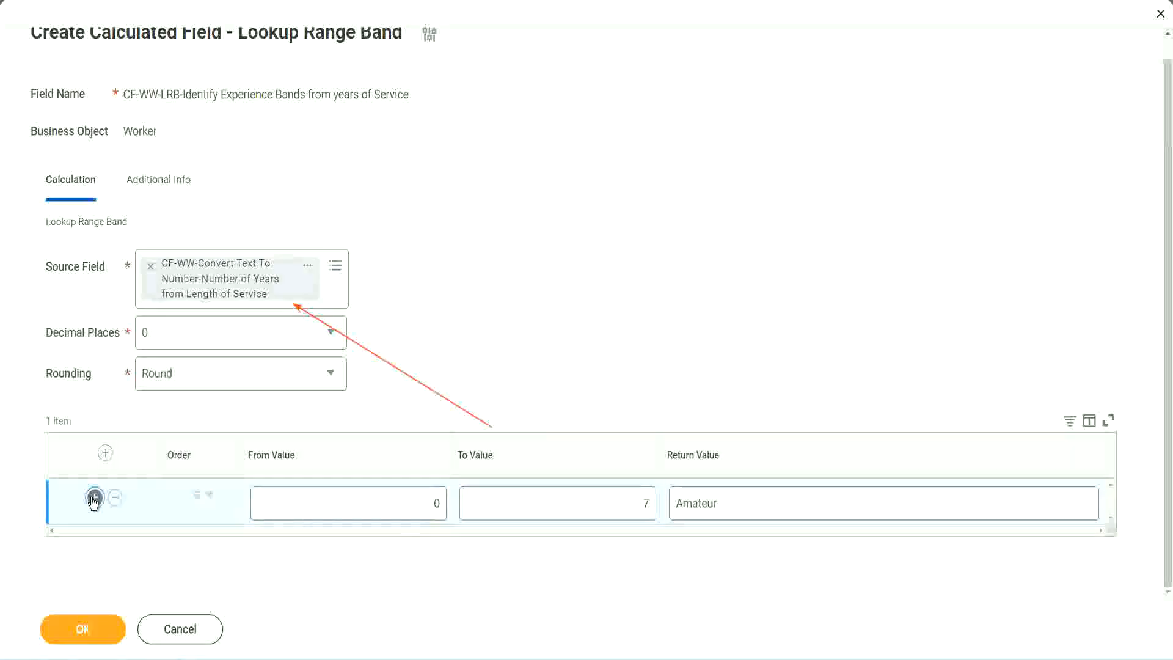
left_click(444, 550)
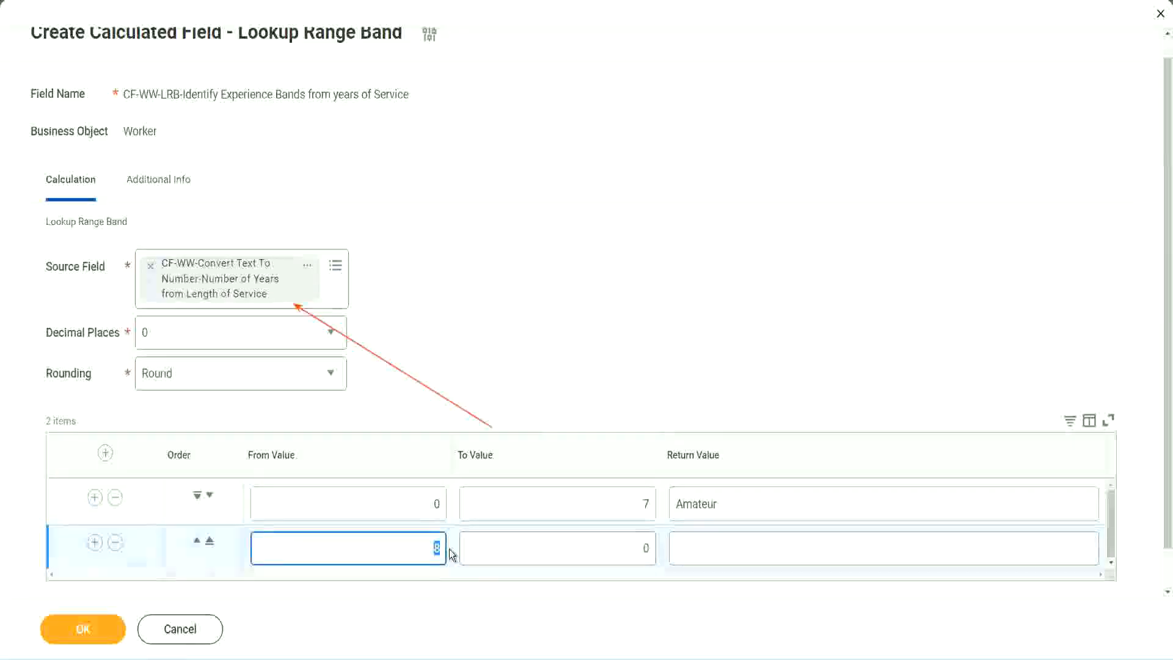
left_click(427, 506)
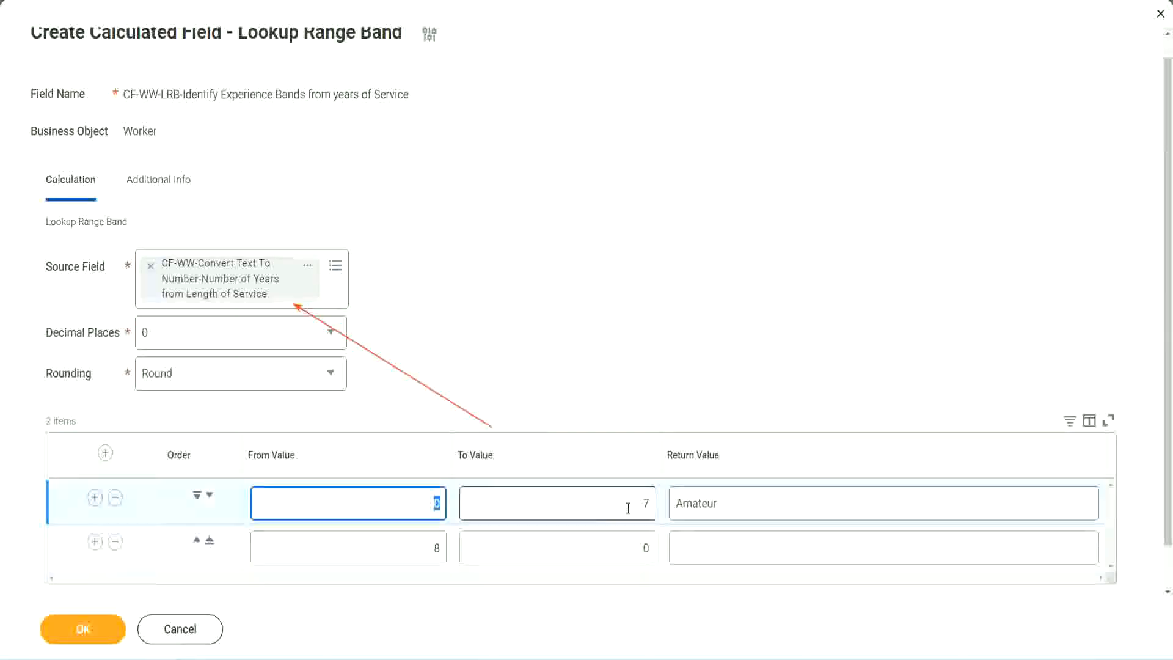
left_click(638, 508)
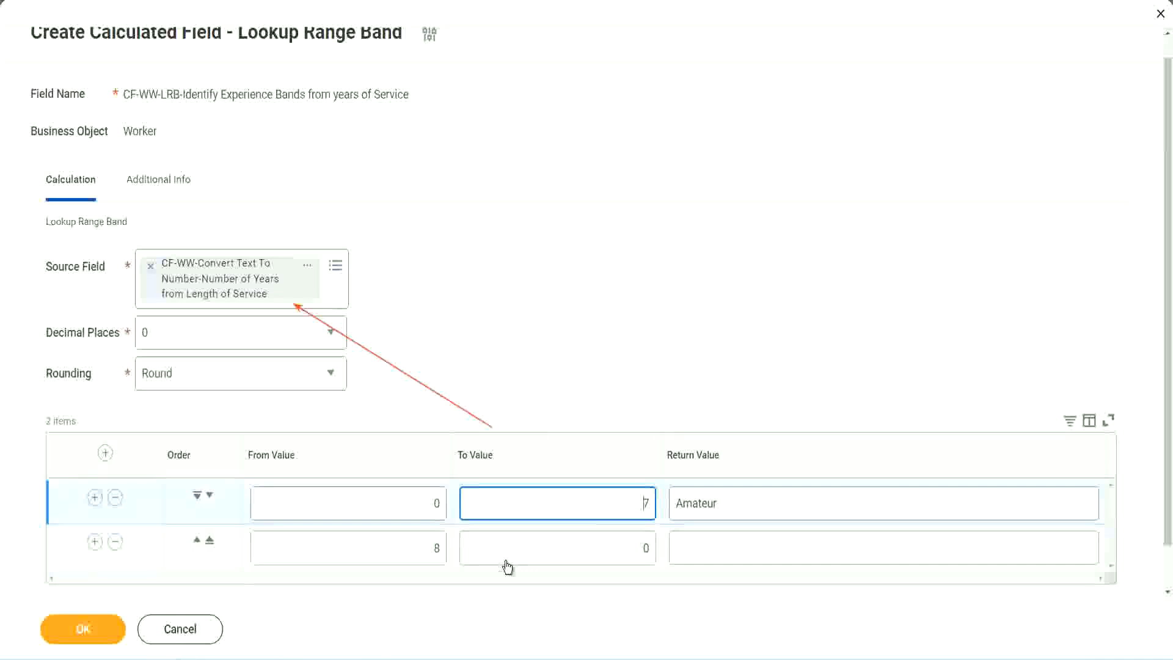
left_click(418, 549)
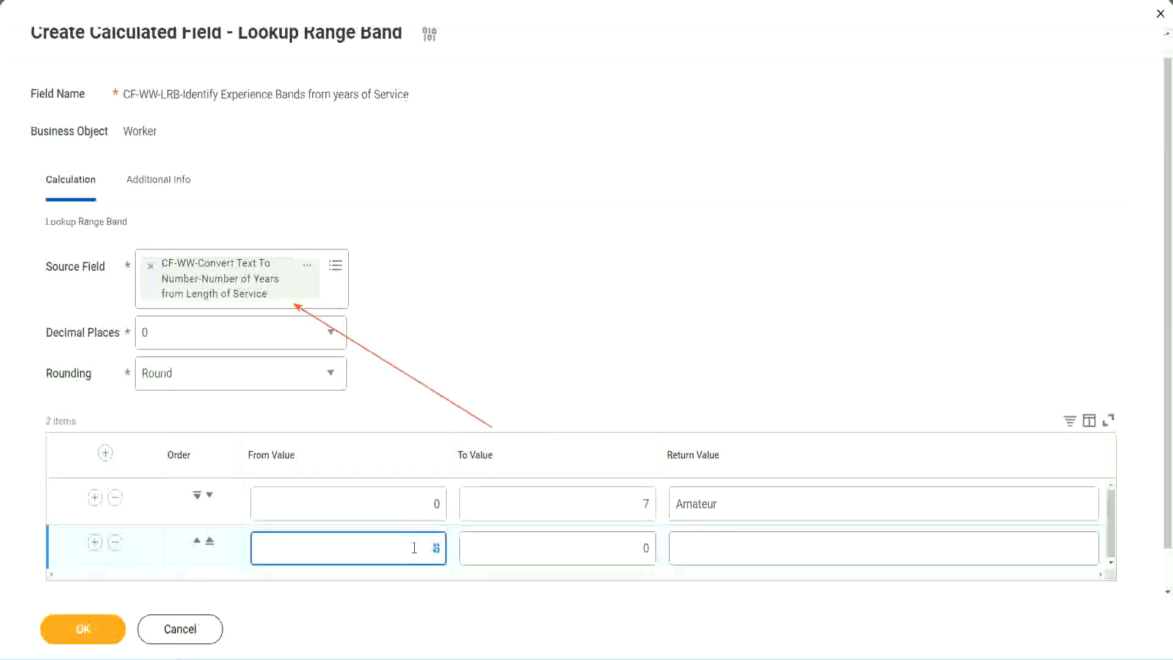
left_click(635, 548)
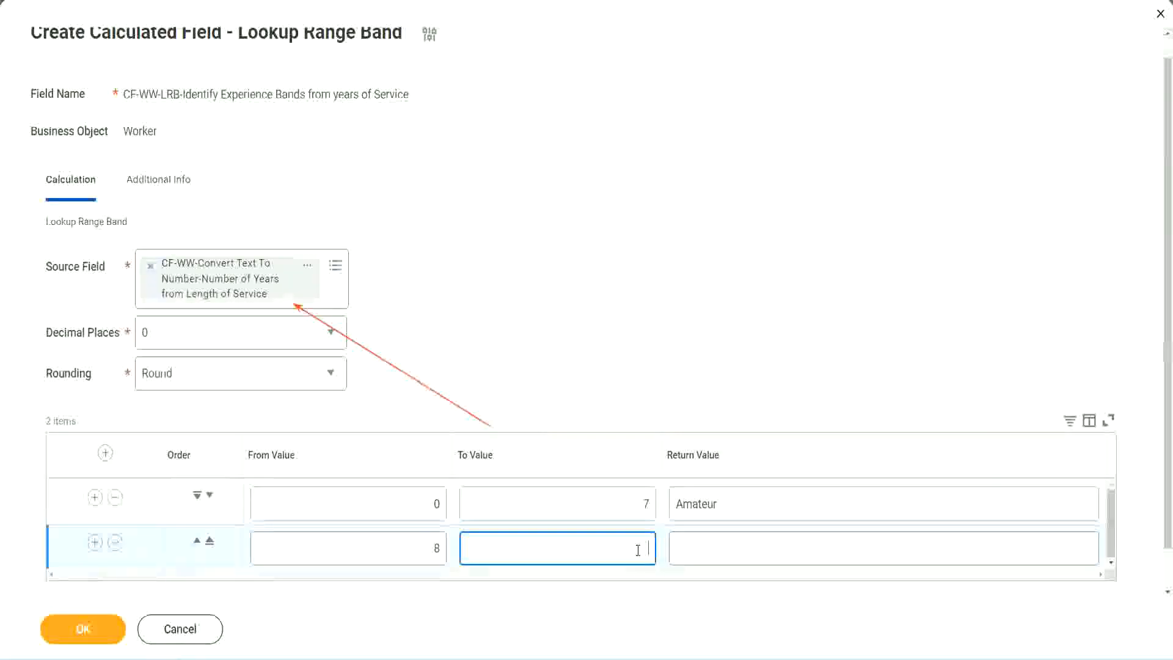
type("15")
left_click(723, 544)
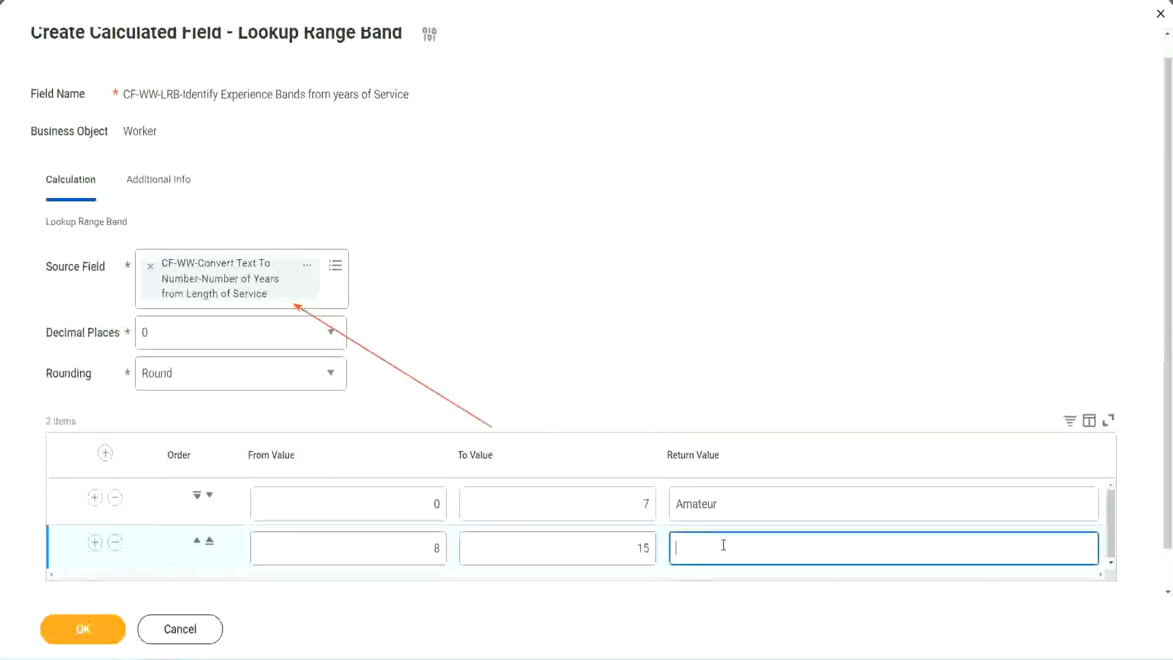
type("Experienced")
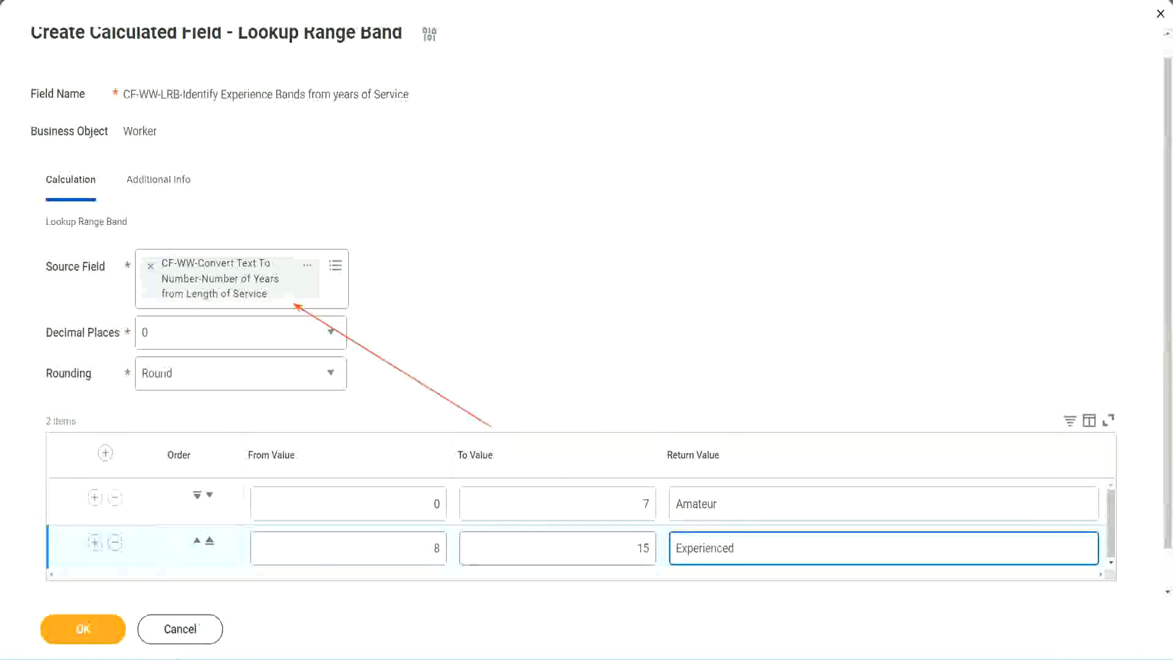
- Add a third range band row from 16 to 30 with the return value "Senior"
left_click(94, 542)
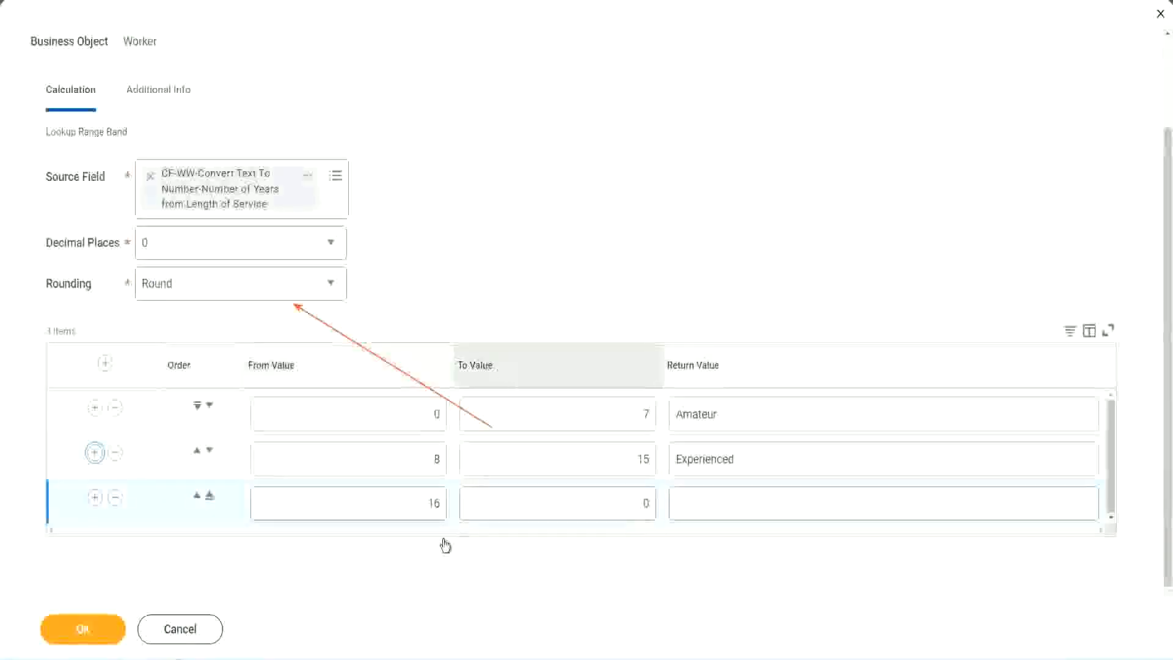
left_click(590, 504)
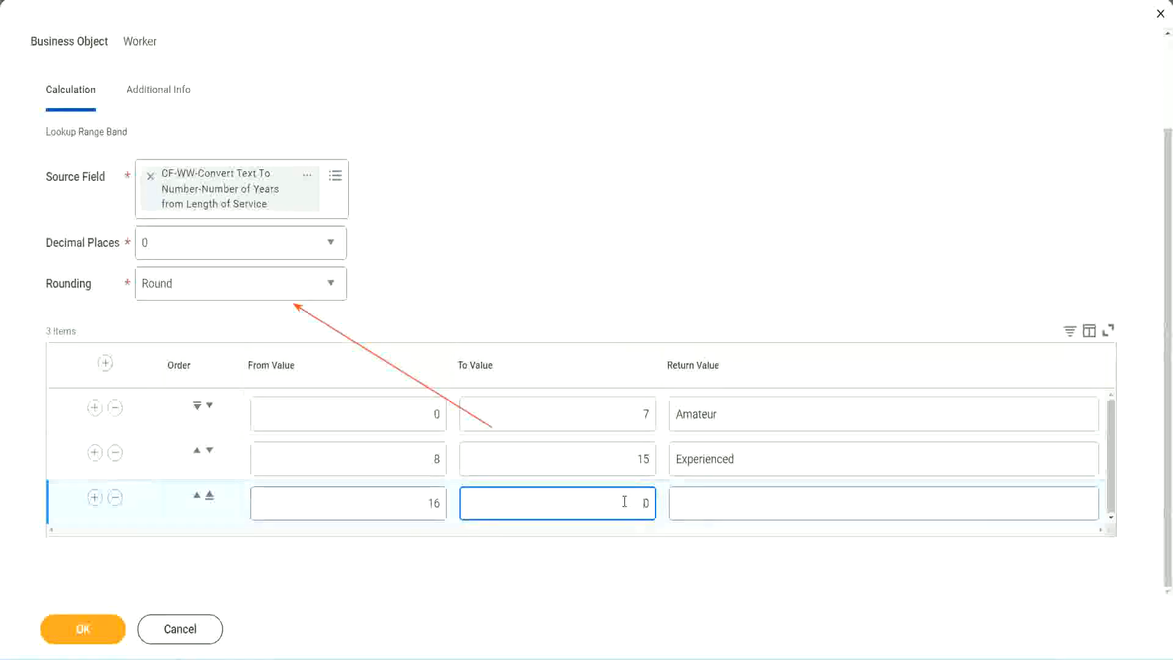
type("3")
key("Tab")
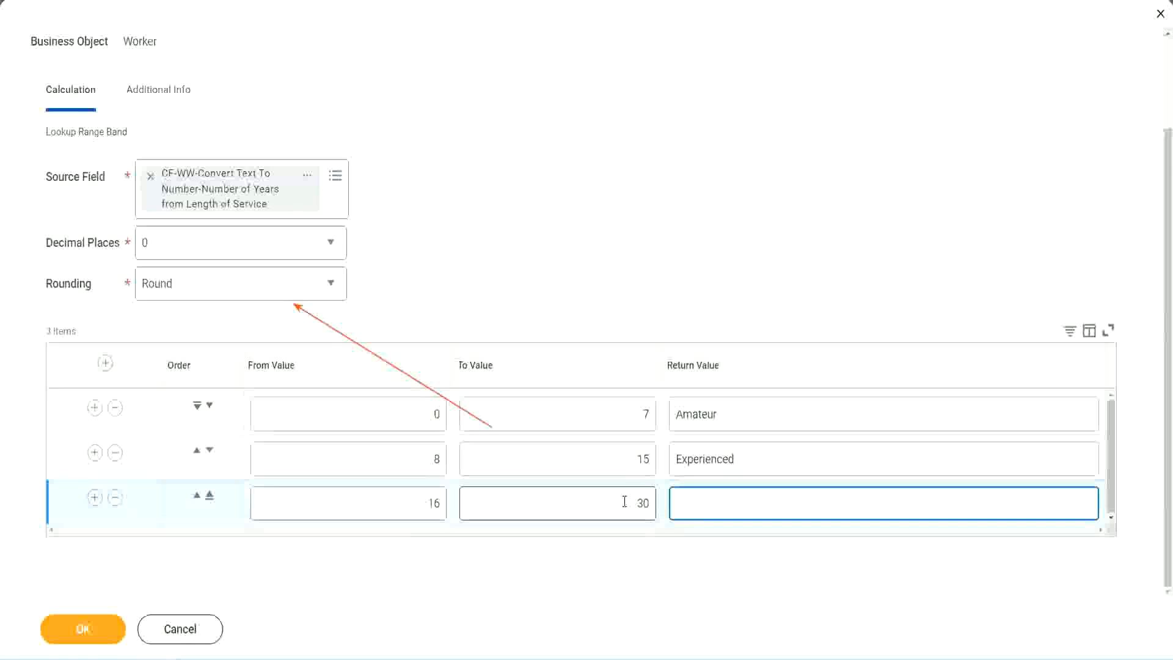
type("L")
type("Senior")
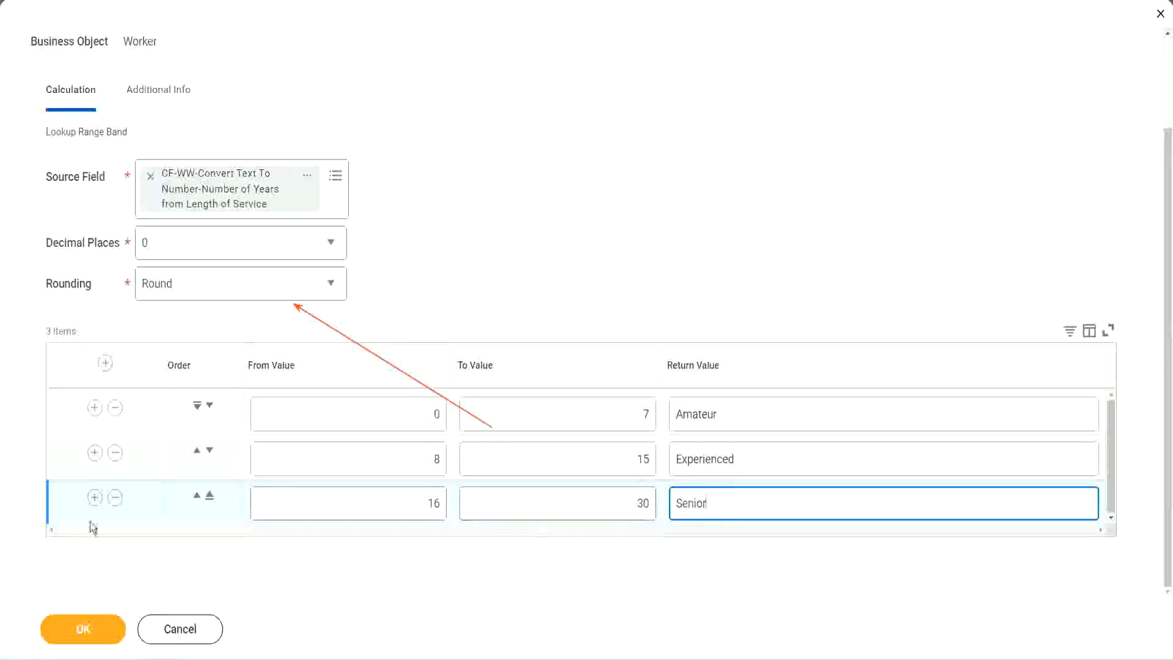
- Add a fourth range band row from 31 to 1000 with the return value "Legend"
left_click(95, 496)
scroll(321, 493, "down", 1)
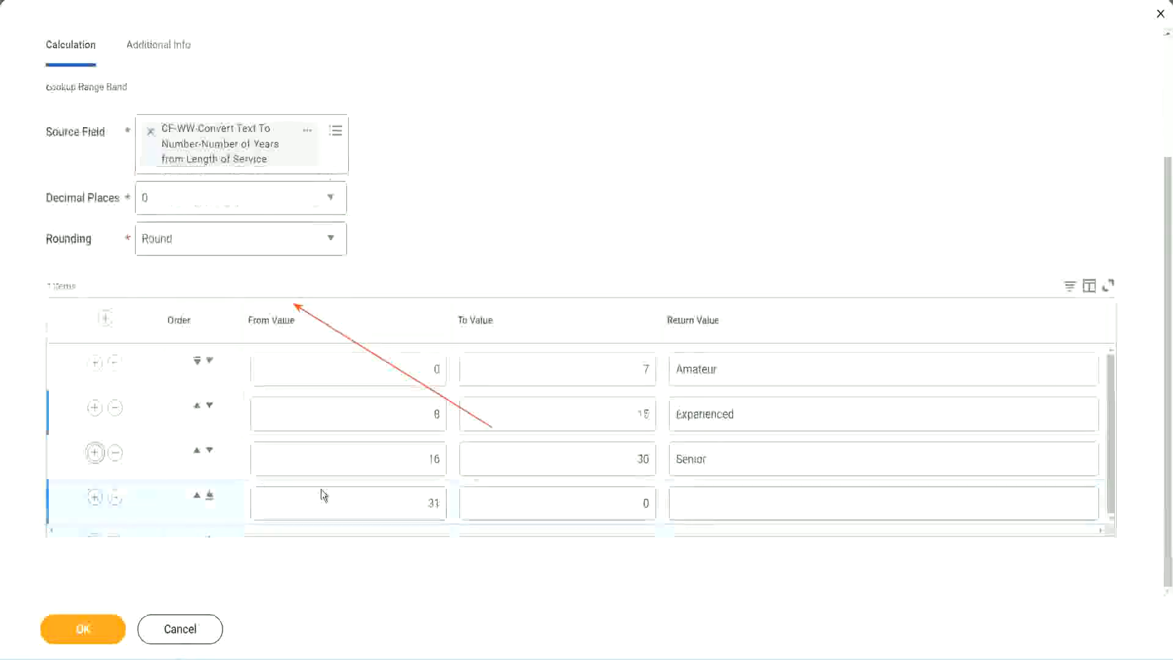
left_click(385, 492)
left_click_drag(385, 492, 450, 502)
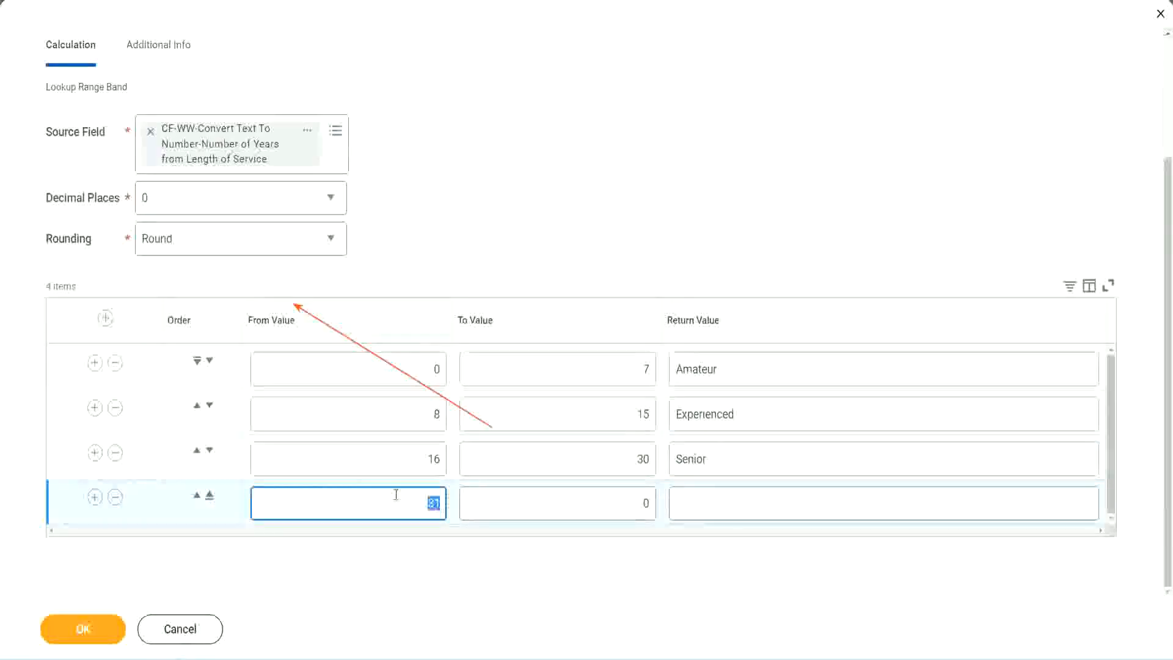
left_click(631, 503)
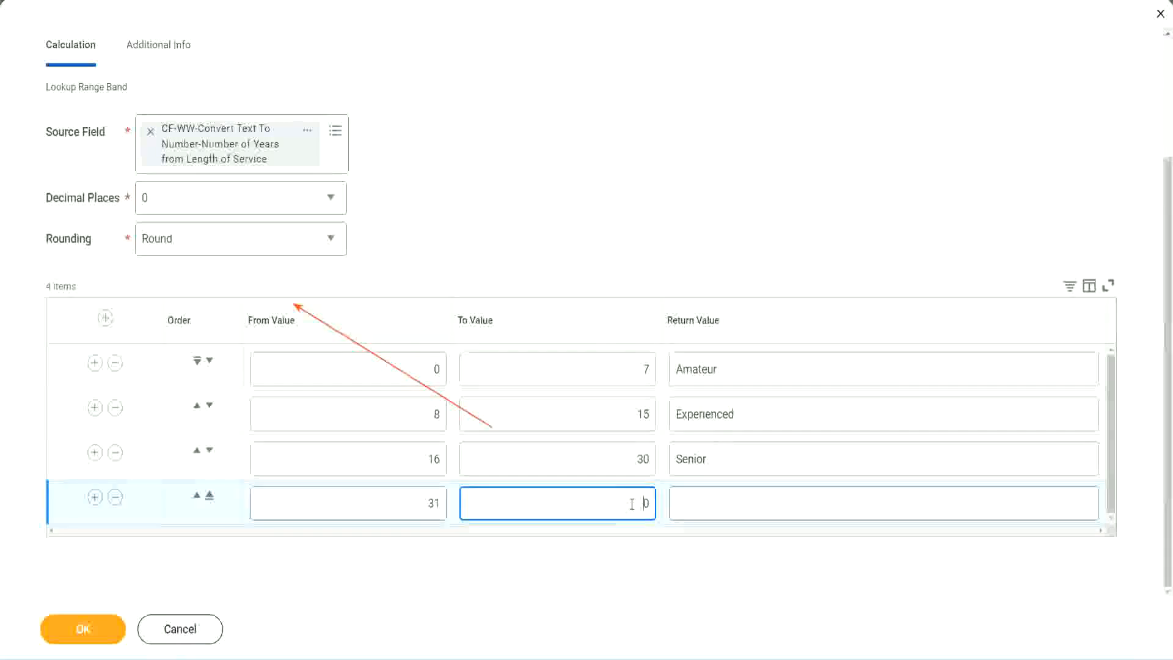
type("1000")
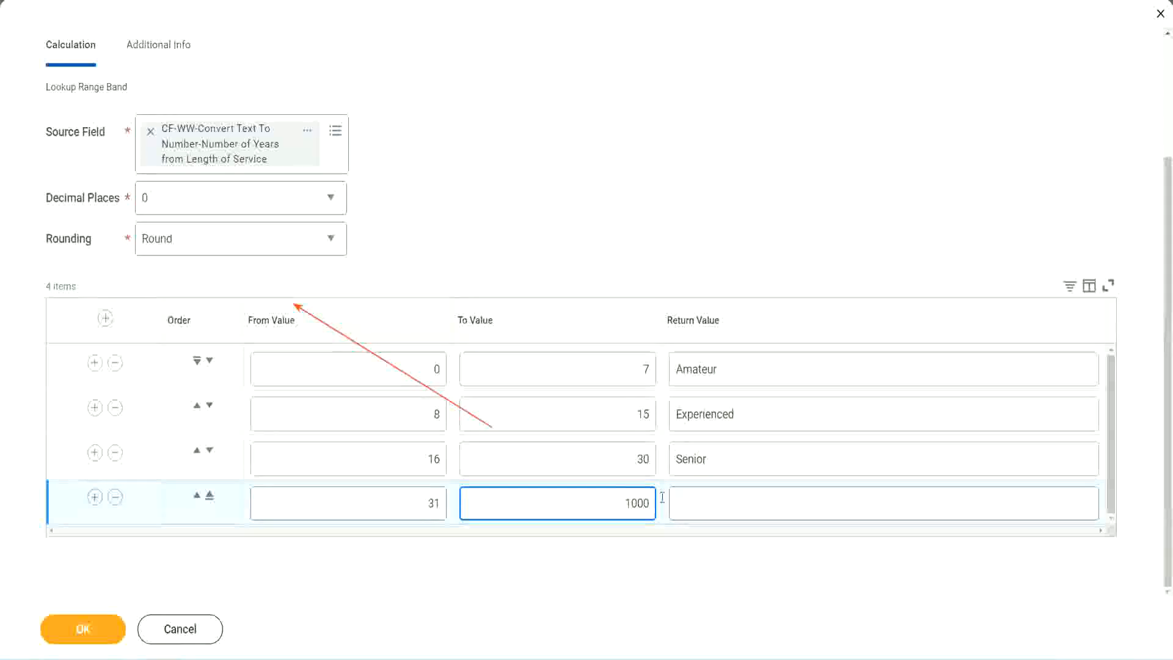
key("ctrl+a")
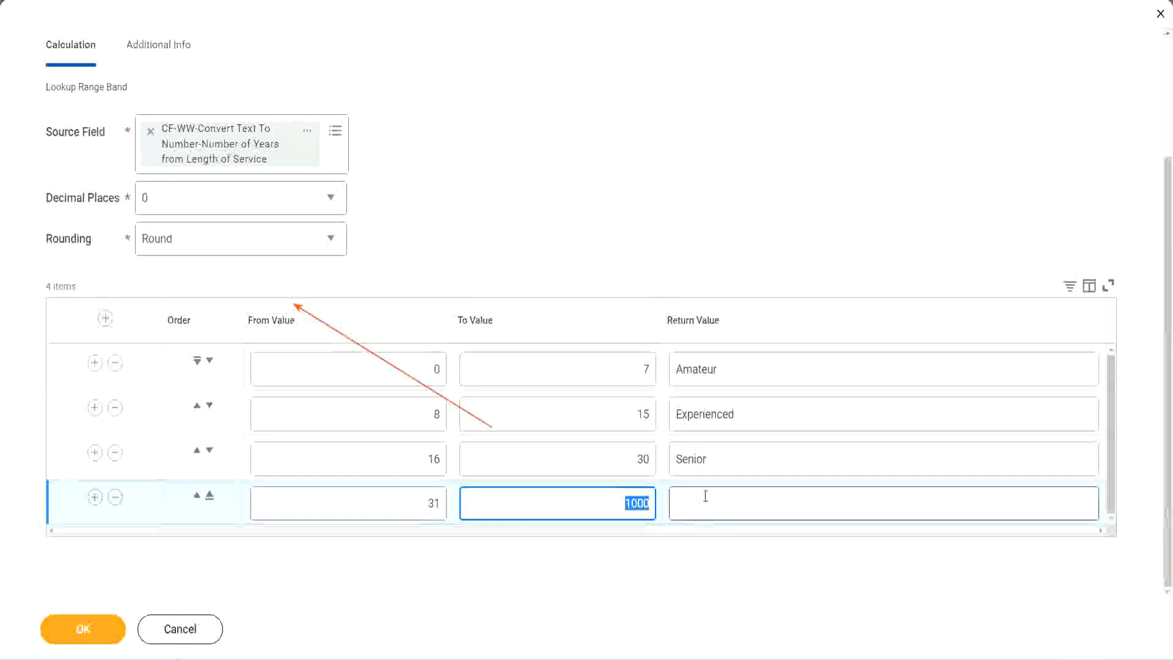
left_click(630, 496)
key("ctrl+a")
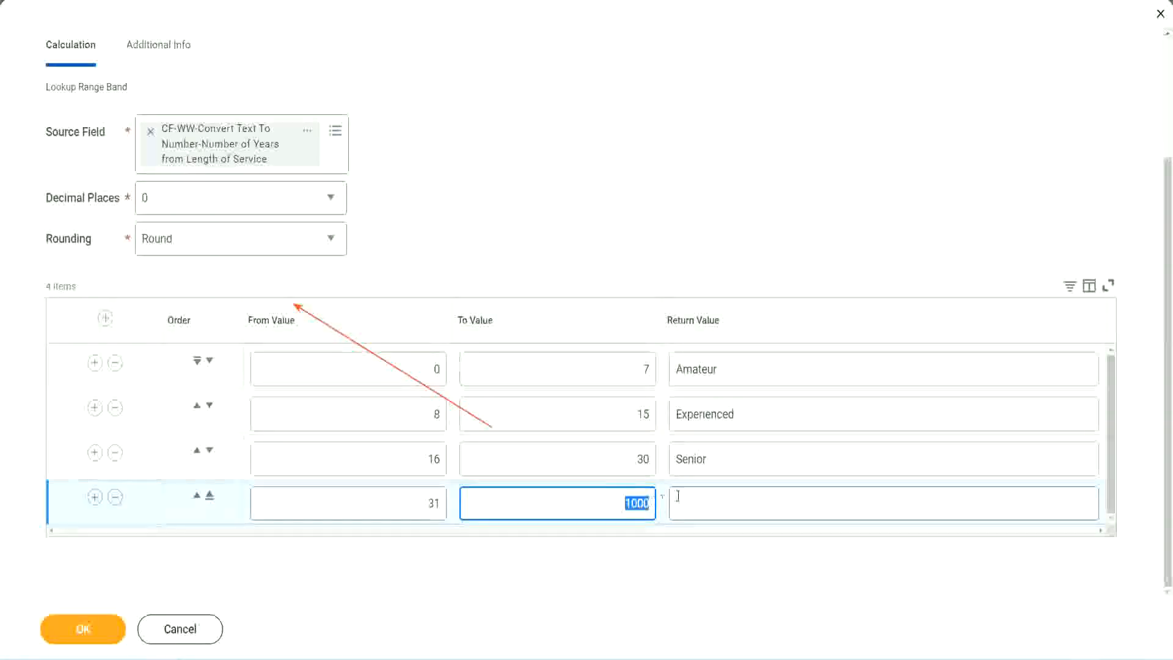
left_click(731, 502)
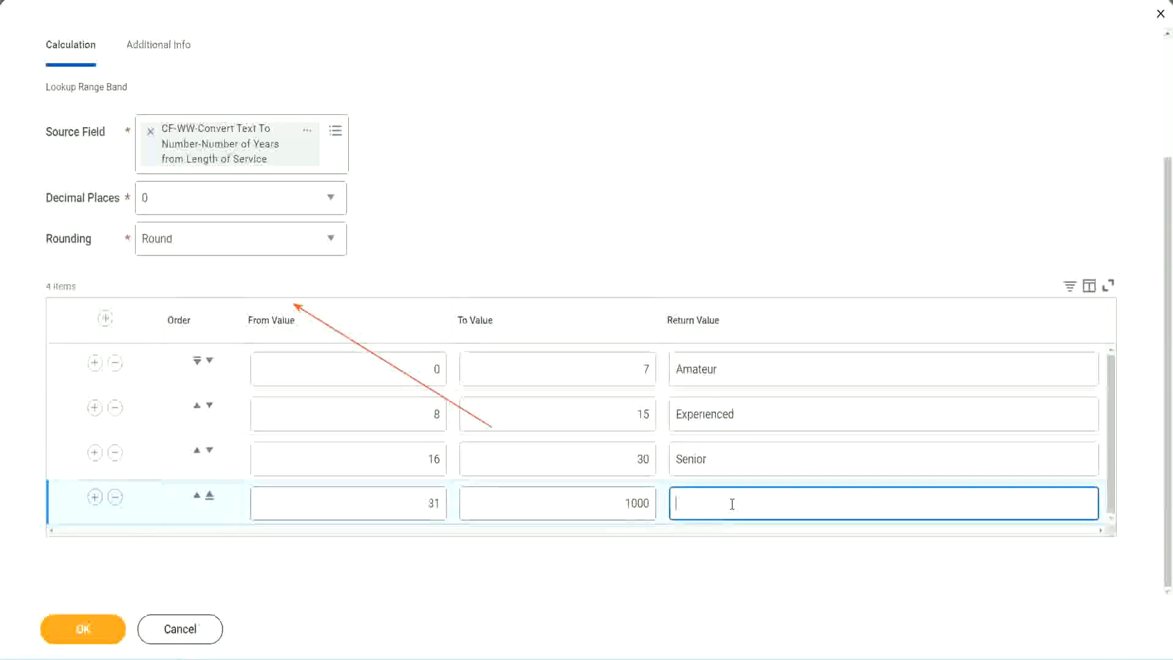
type("Legend")
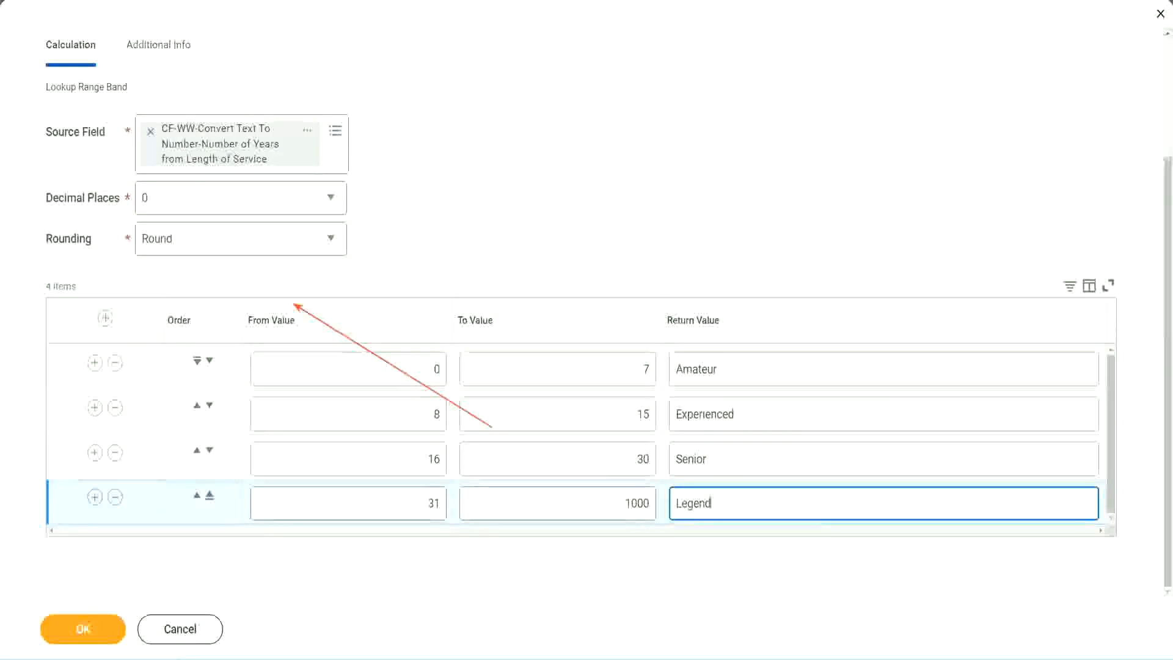
- Review the from and to values and the return value of each of the four range bands
left_click(544, 204)
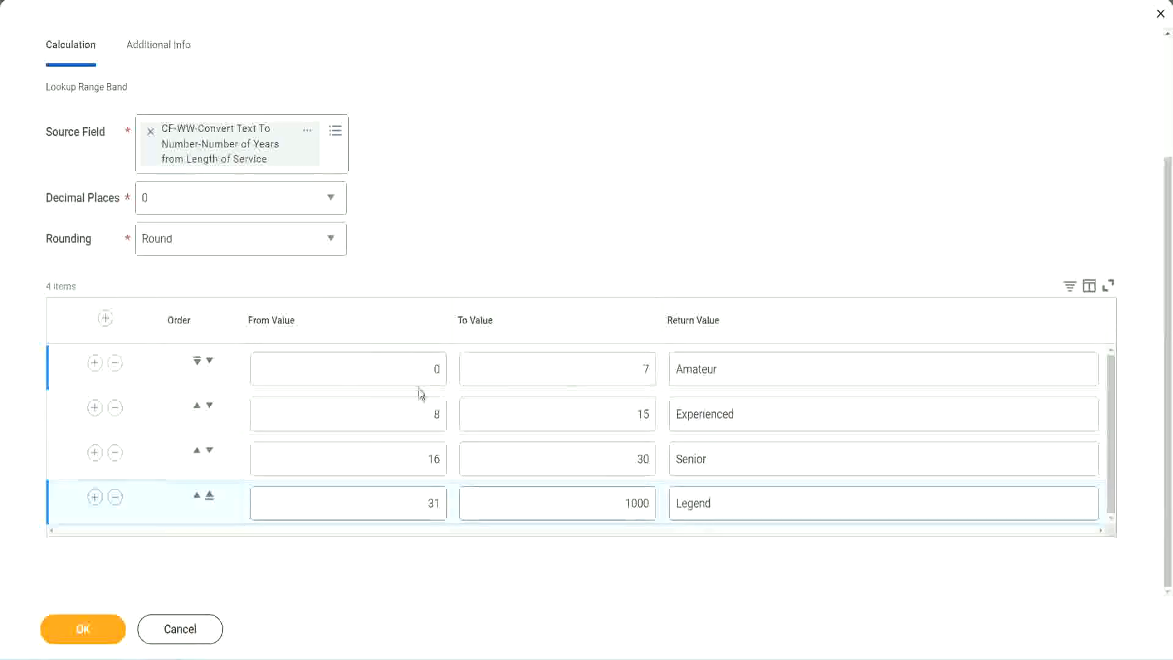
left_click(764, 367)
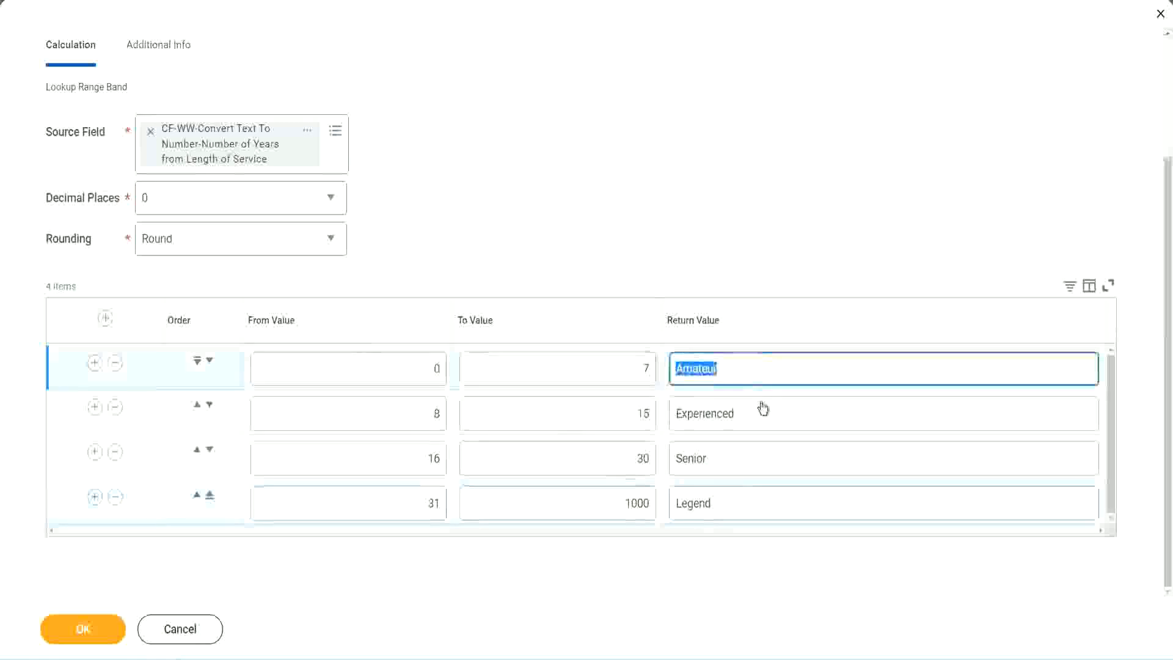
left_click(748, 425)
left_click(740, 464)
left_click(739, 504)
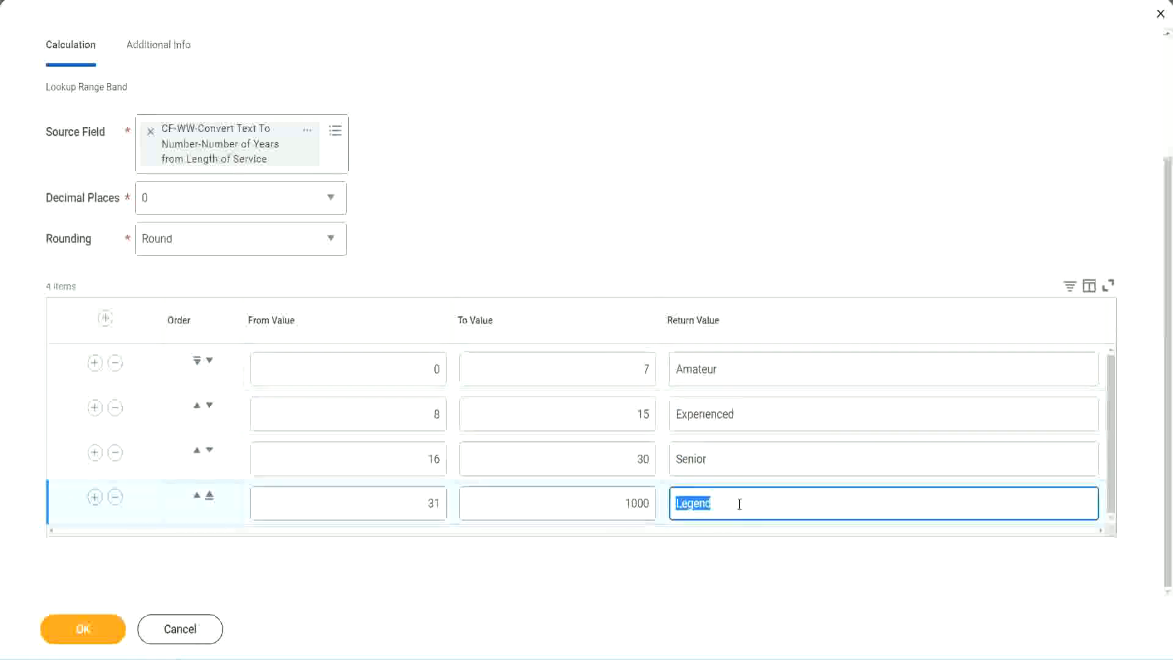
left_click(375, 372)
left_click(767, 379)
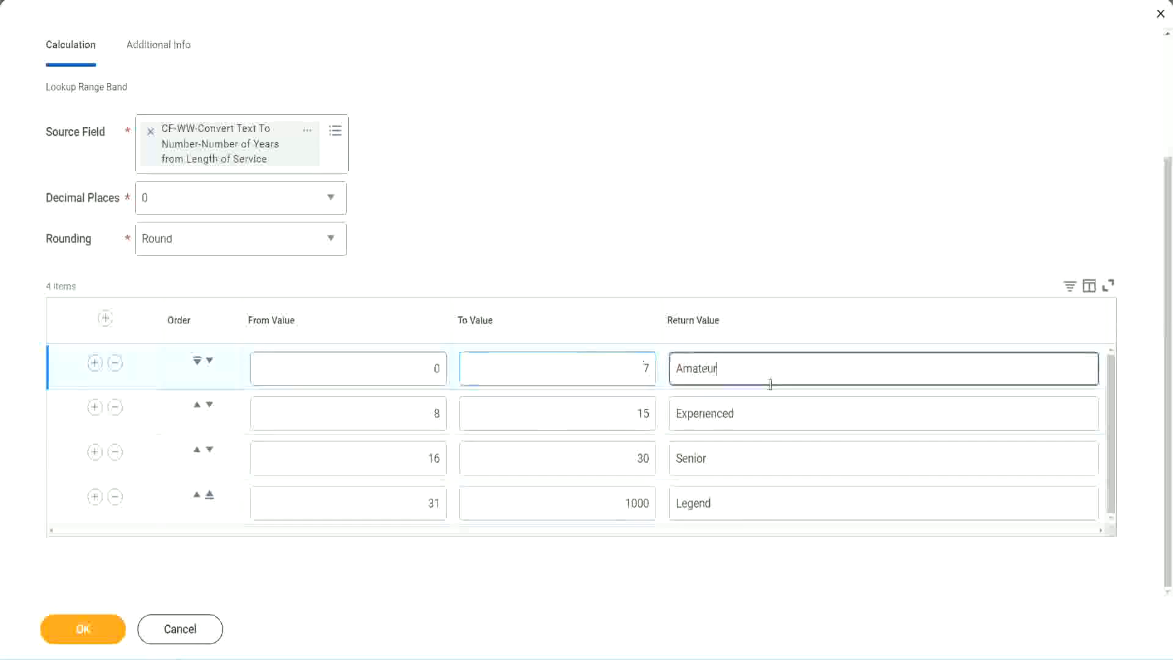
left_click(748, 467)
left_click(737, 499)
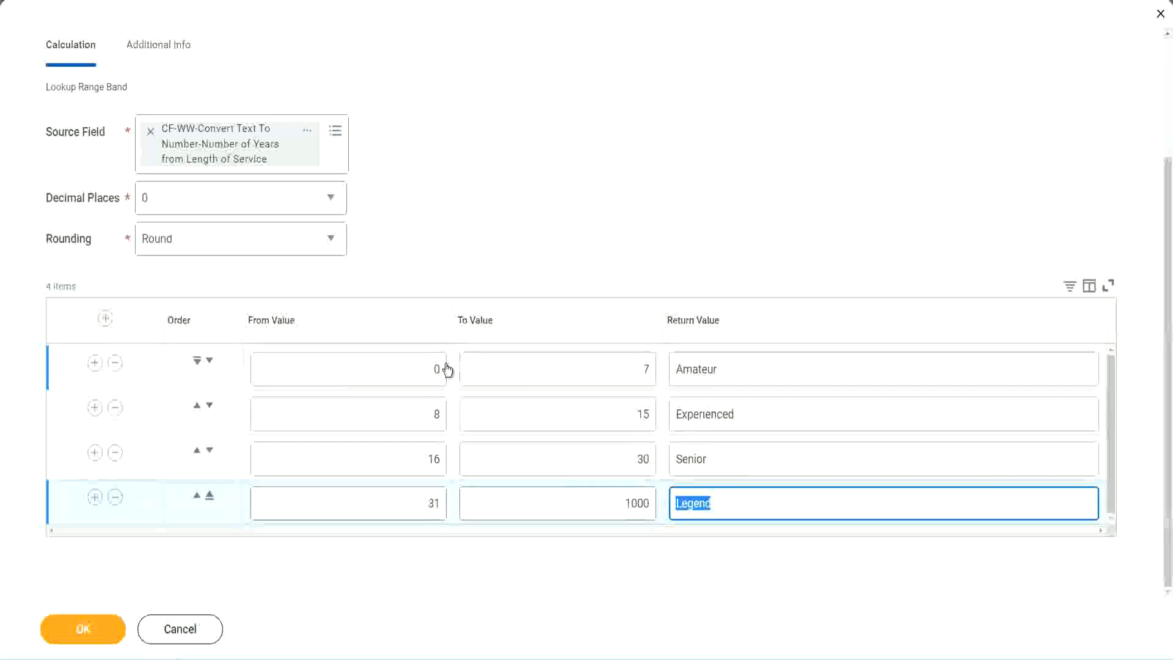
left_click(568, 301)
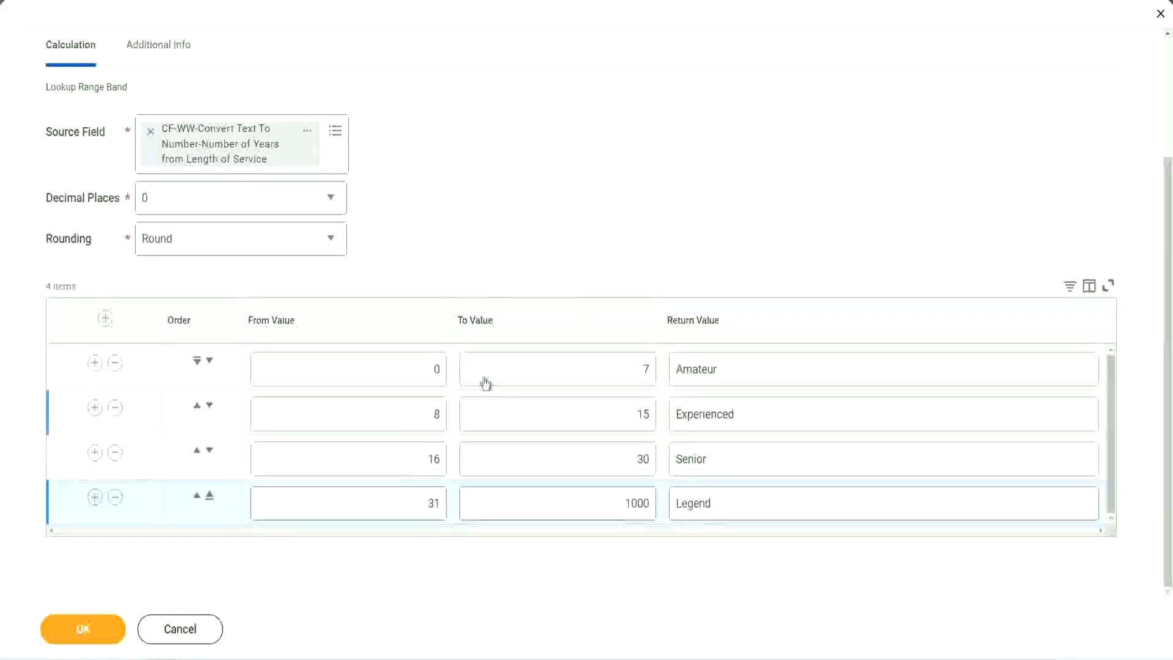
- Save the Lookup Range Band calculated field and copy its name from the save confirmation
left_click(82, 627)
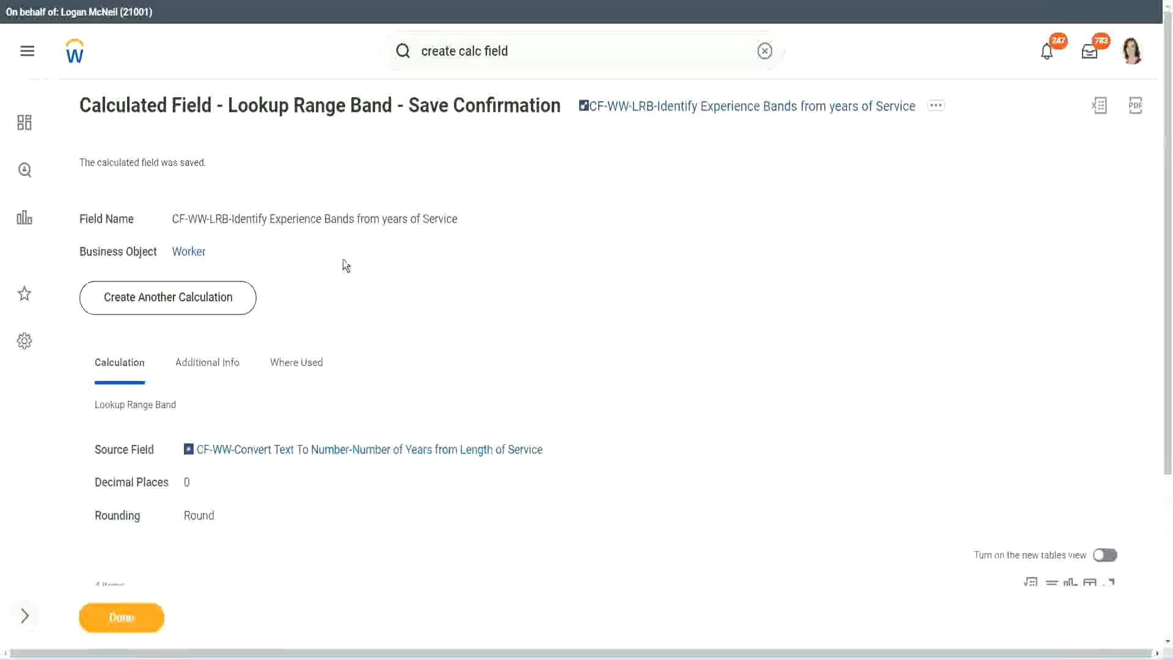
right_click(682, 111)
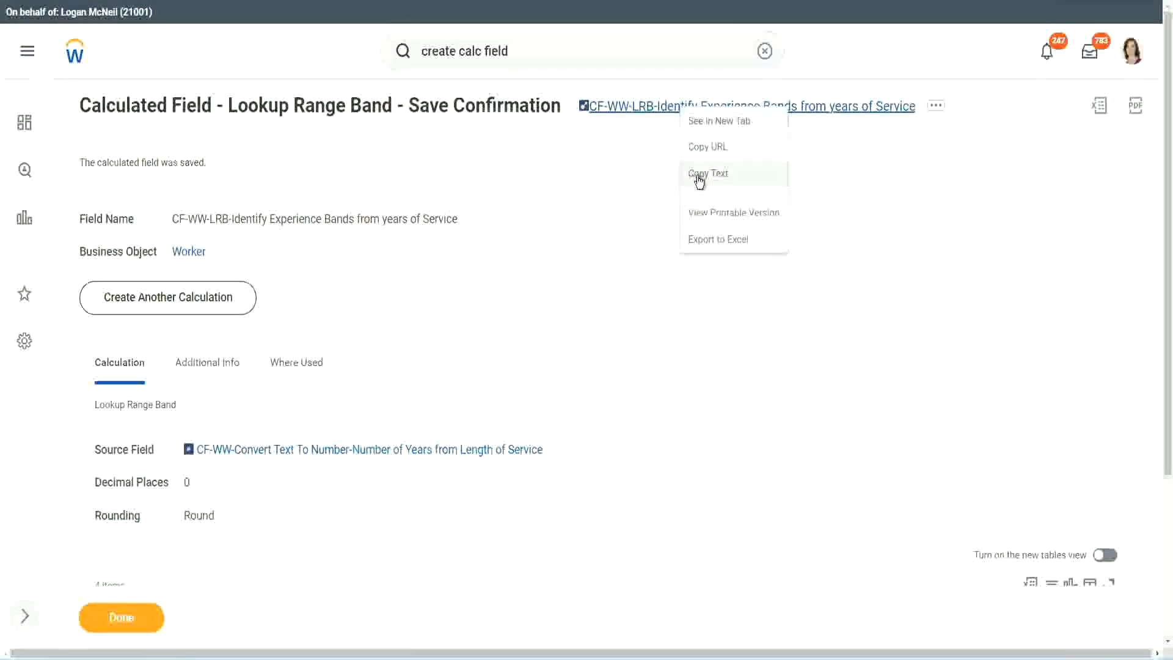
left_click(692, 176)
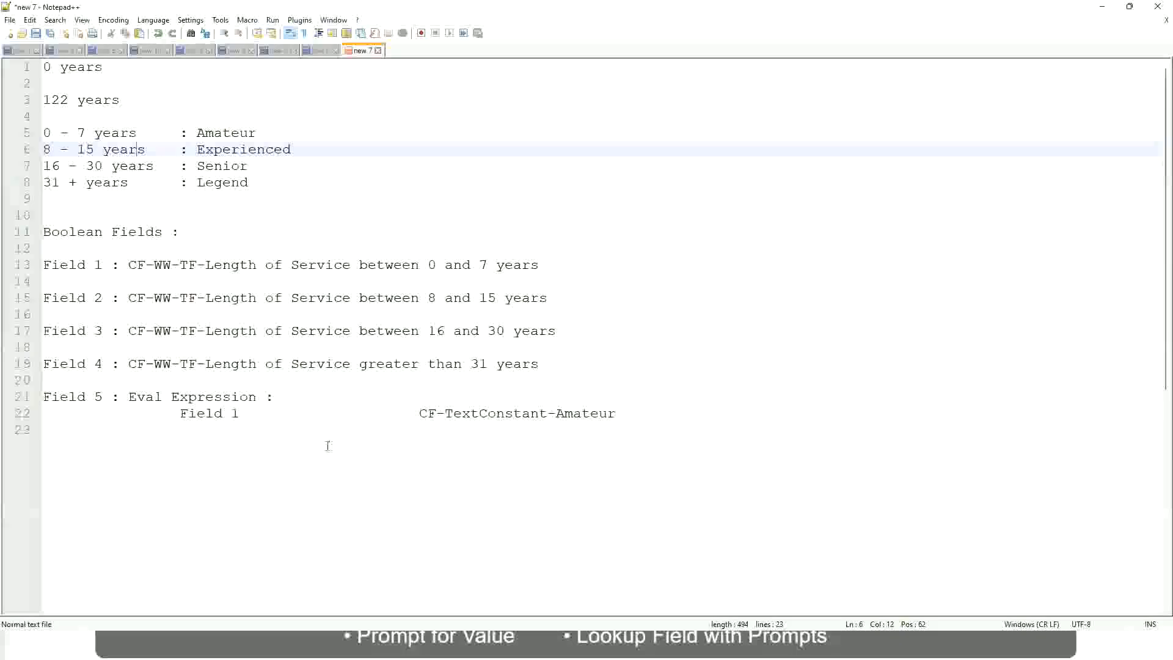
- In the Notepad++ notes, add the line "10,000 USD" a few blank lines below the Eval Expression entry
key("Return")
key("Return")
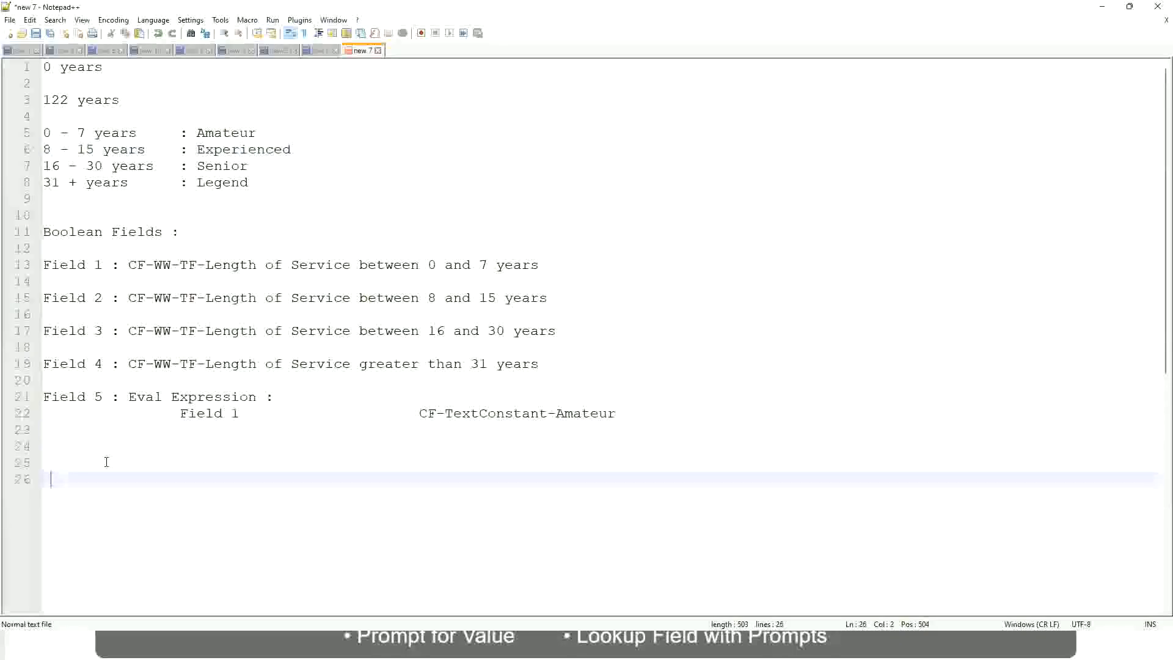
key("Return")
key("Left")
type("10,000 USD")
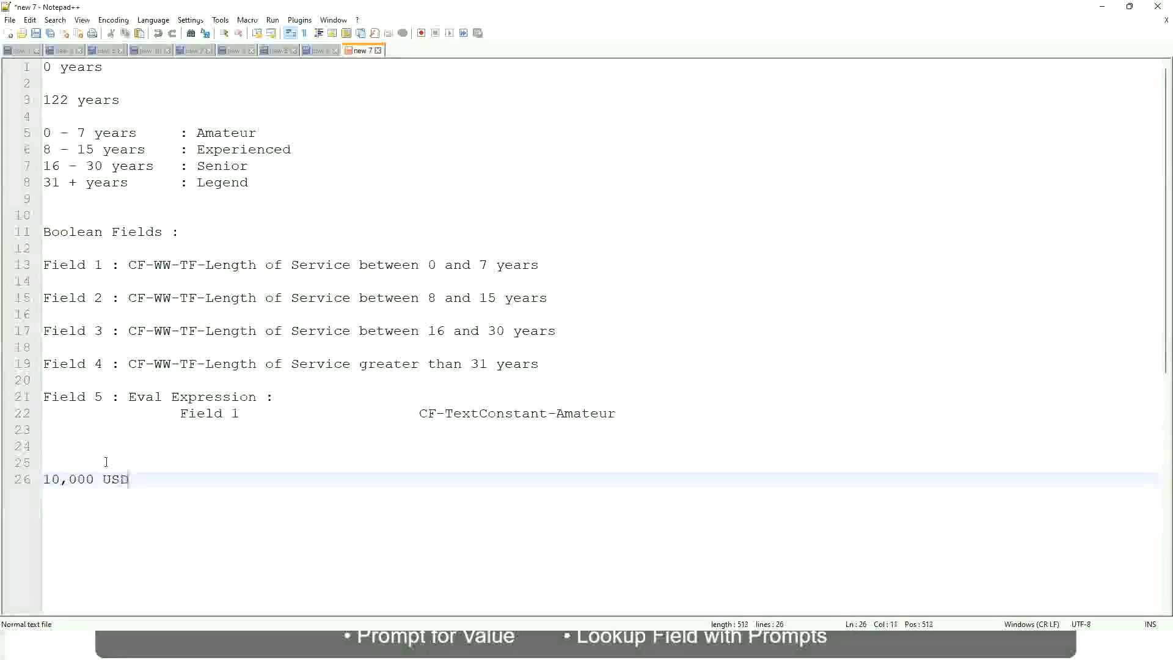
- Add "1,000,000 USD" on the same line as "10,000 USD", separated from it by a wide tabbed gap
key("Tab")
key("Tab")
key("Tab")
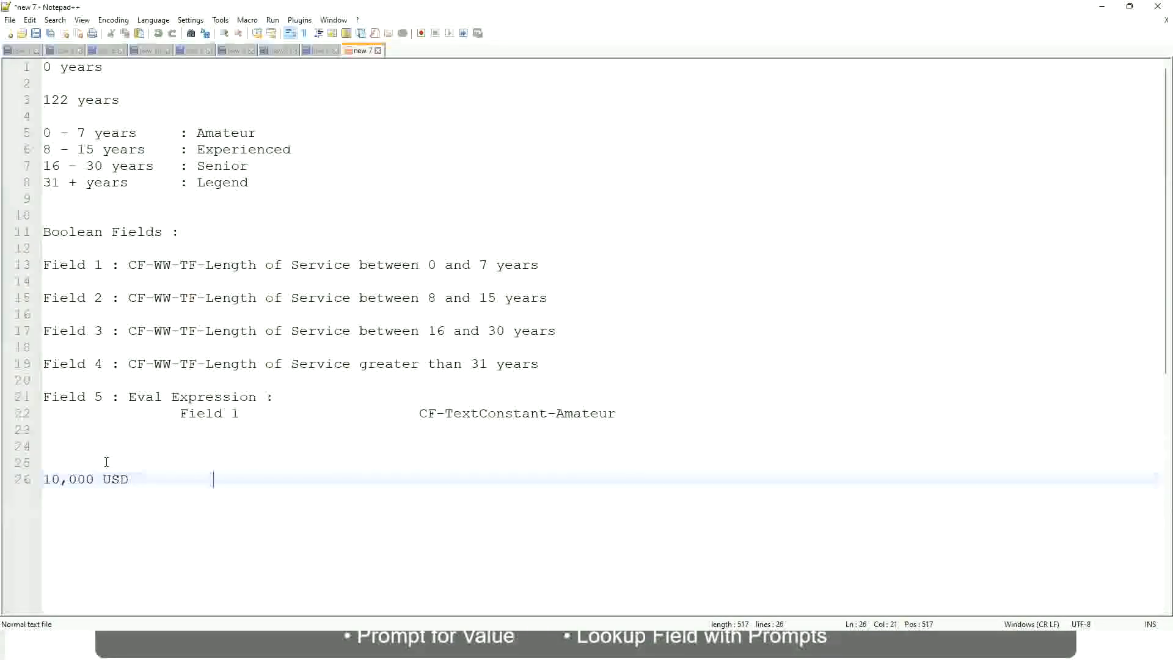
key("Tab")
key("Tab")
type("1,000,000")
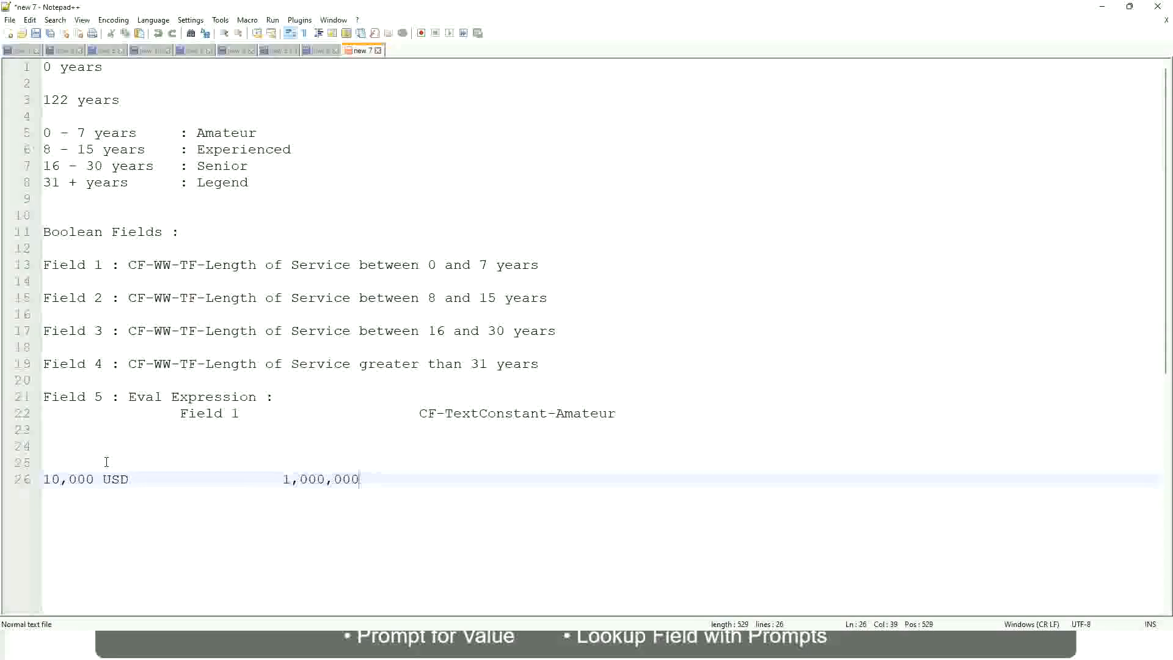
key("Left")
key("Left")
key("Left")
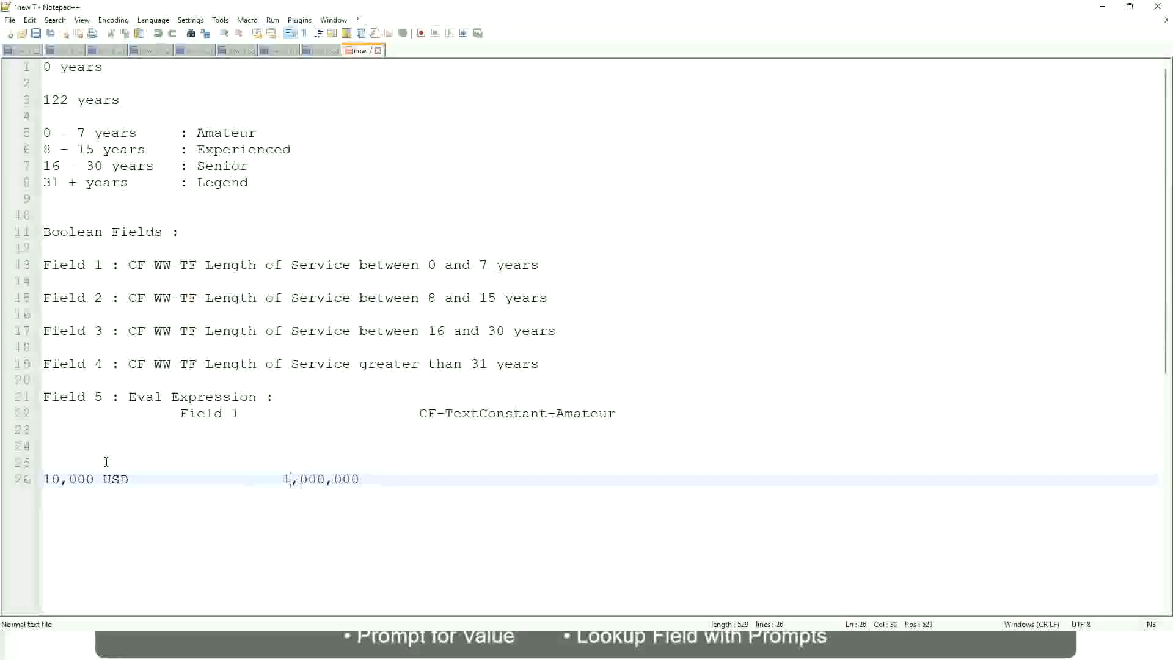
key("End")
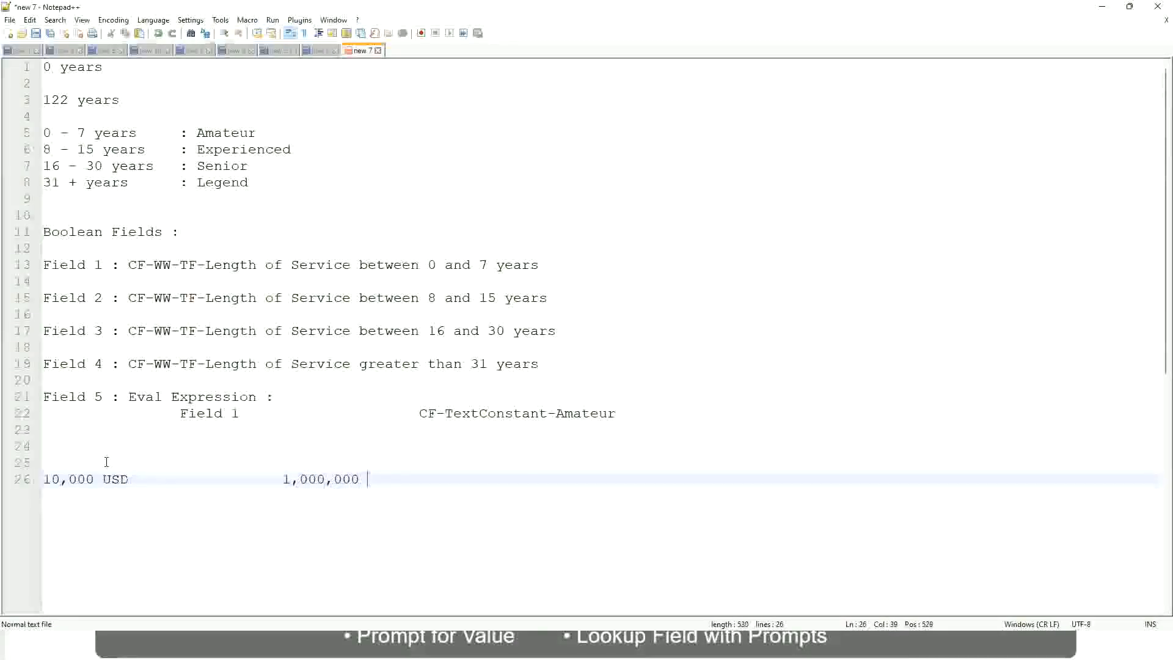
type("usd")
- Two lines below the USD amounts, add the band "10 - 50,000" with the label ": Low" aligned after a tabbed gap
key("Return")
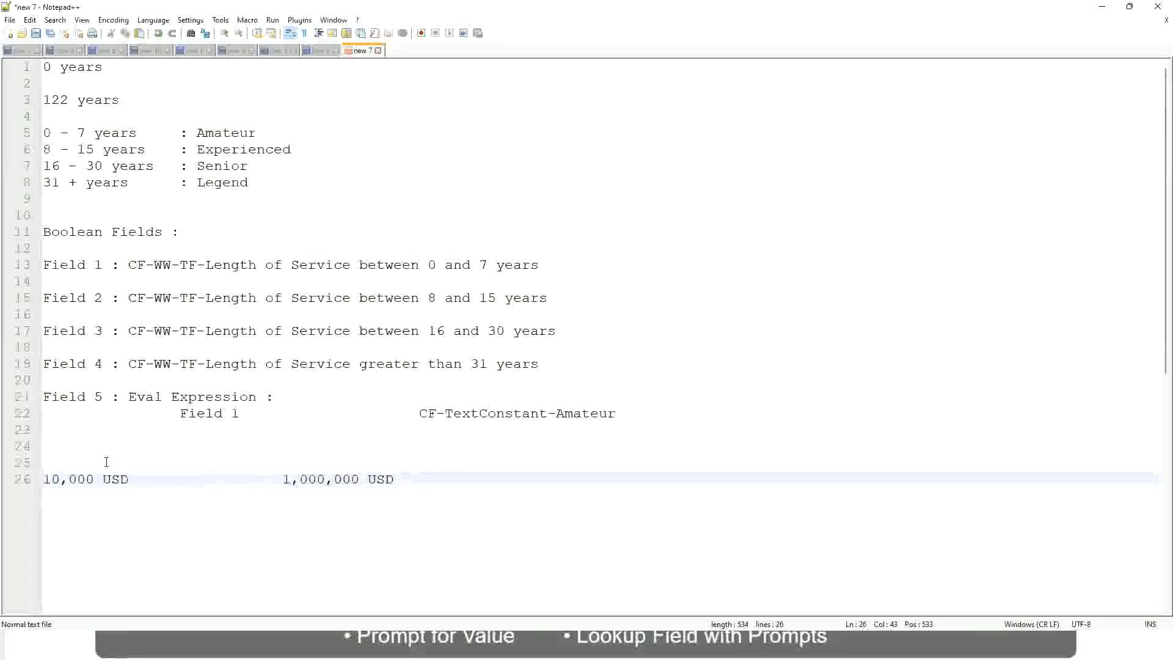
key("Return")
key("Return")
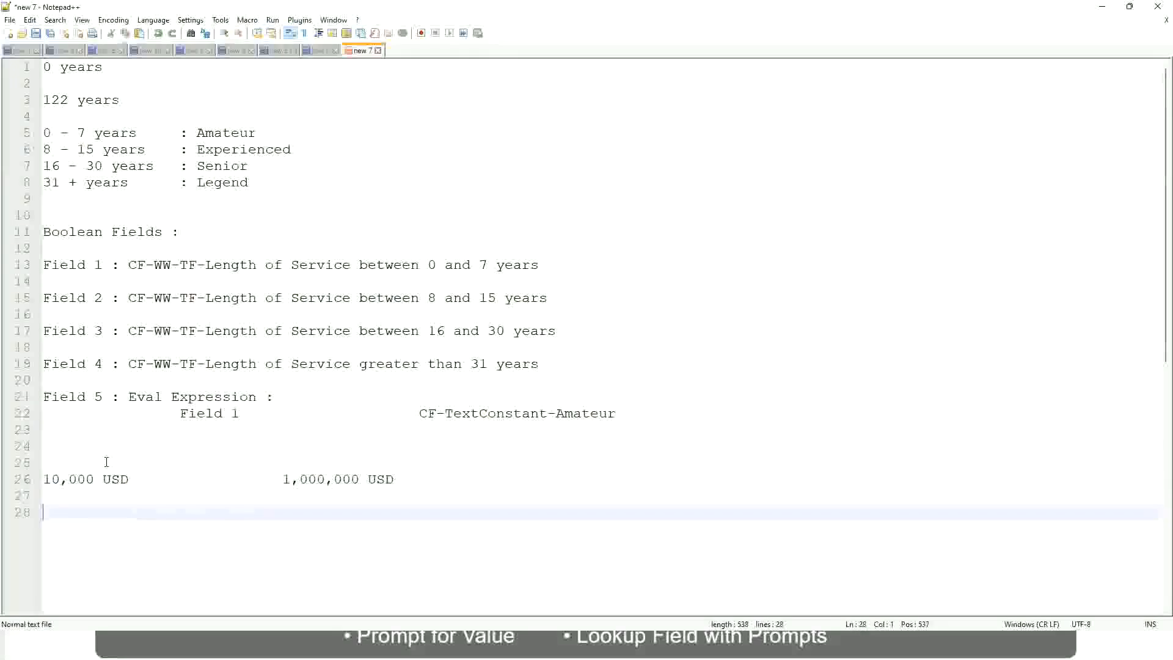
type("10 - 50,000")
key("Tab")
key("Tab")
key("Tab")
key("Tab")
type(": Low")
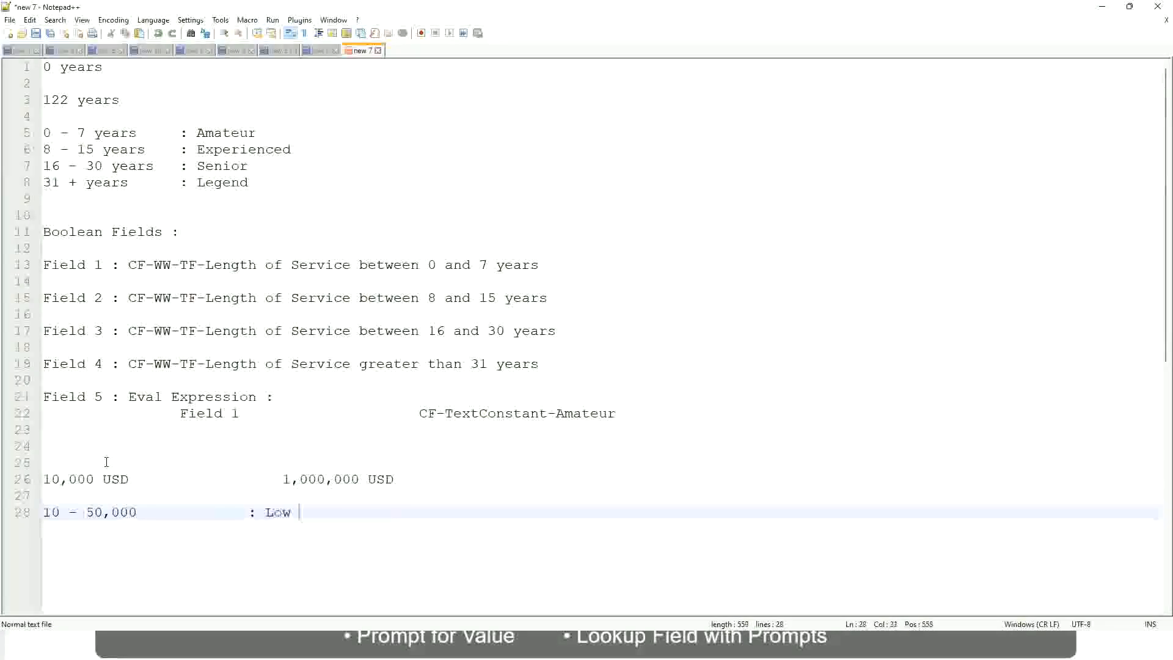
- Directly under the Low band, add the band "50,001 - 150,000" with the aligned label ": Medium"
key("Return")
key("Return")
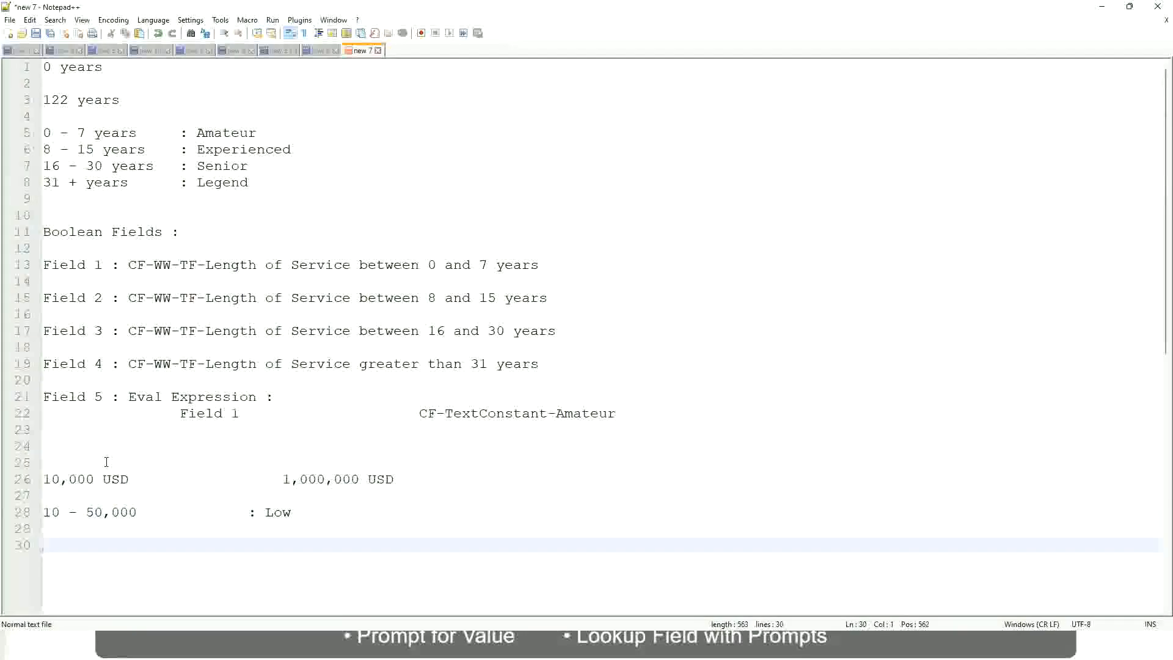
key("Up")
type("5")
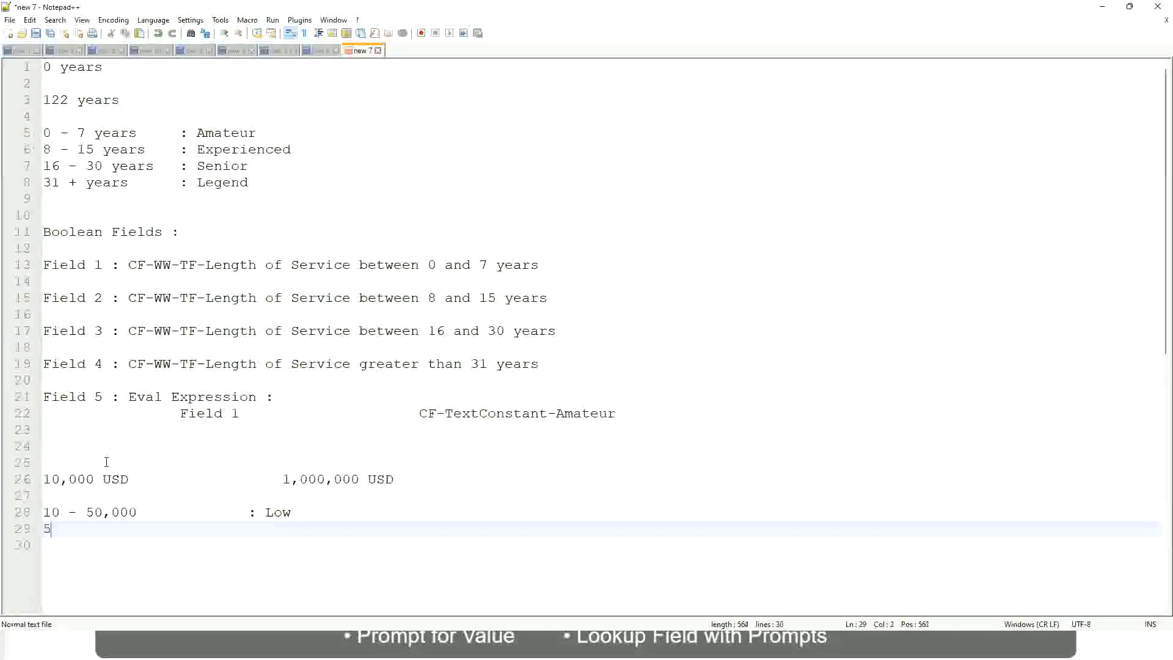
type("0,001 - 150")
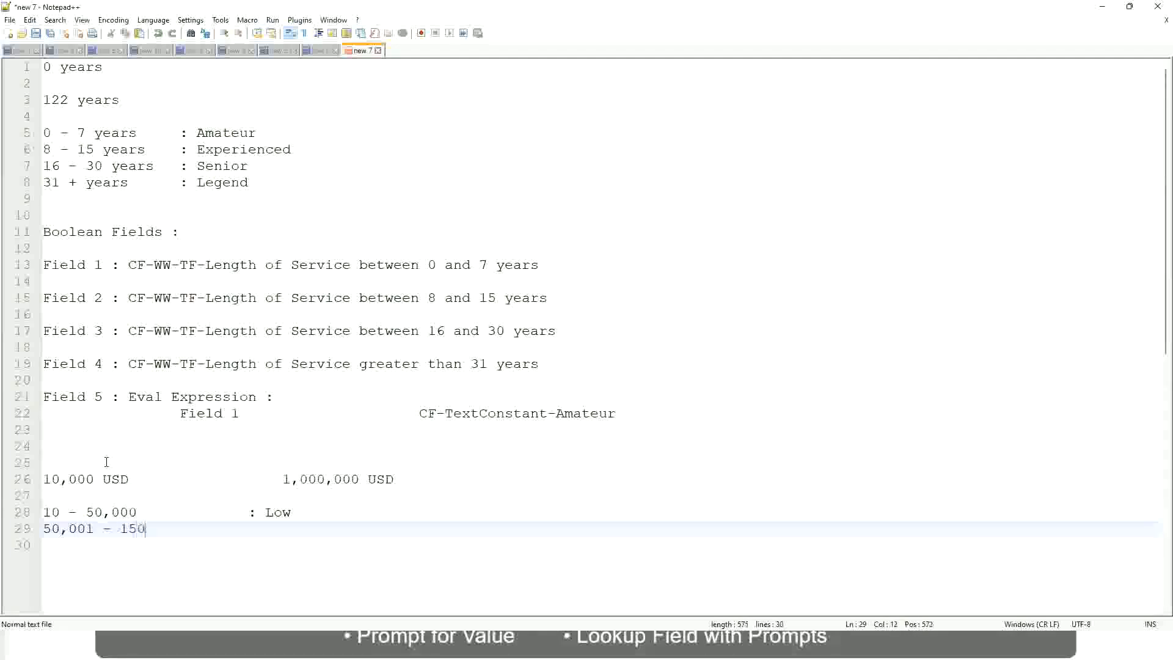
type(",000")
key("Tab")
key("Tab")
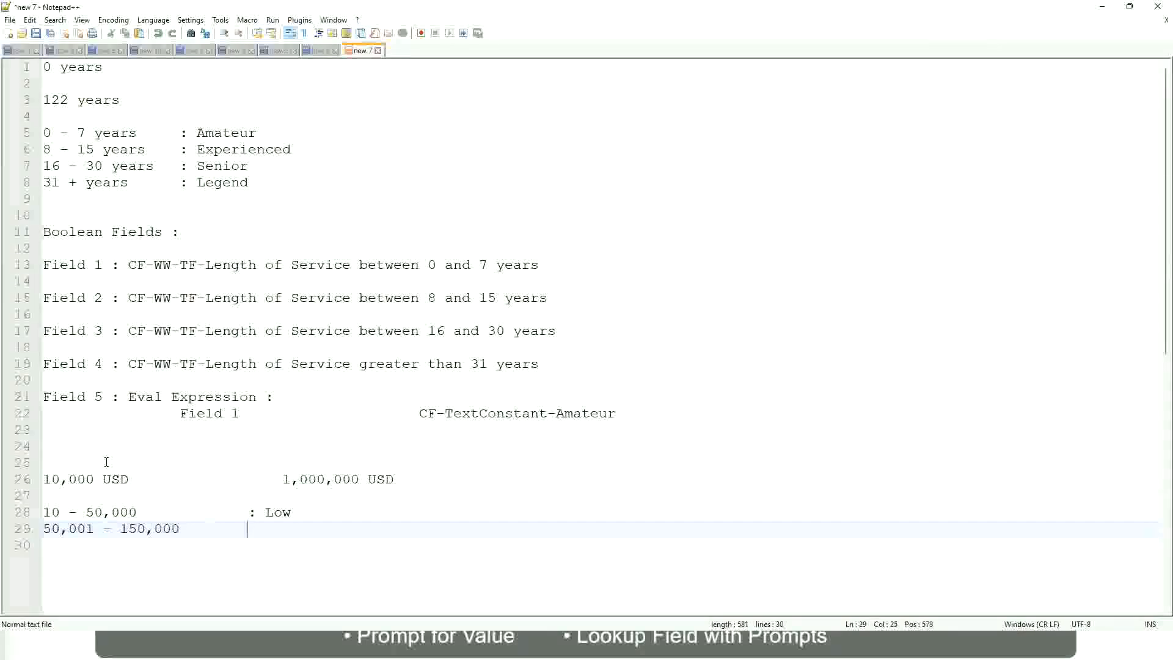
type(": Medium")
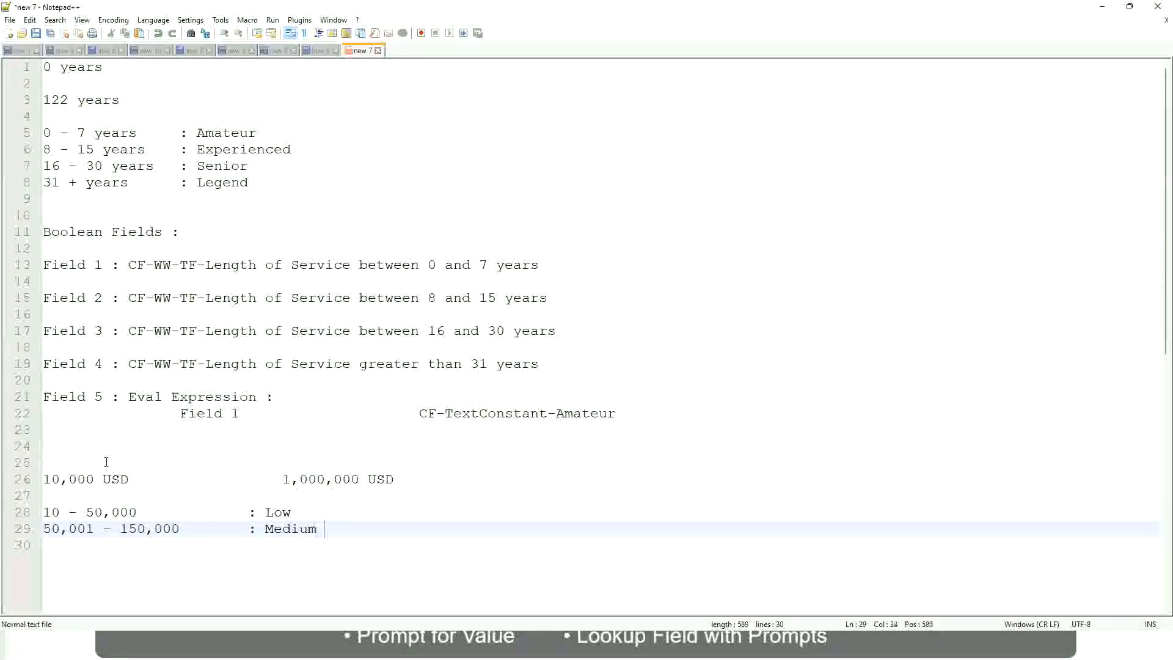
- Directly under the Medium band, add the band "> 150,000" with the aligned label ": High"
key("Return")
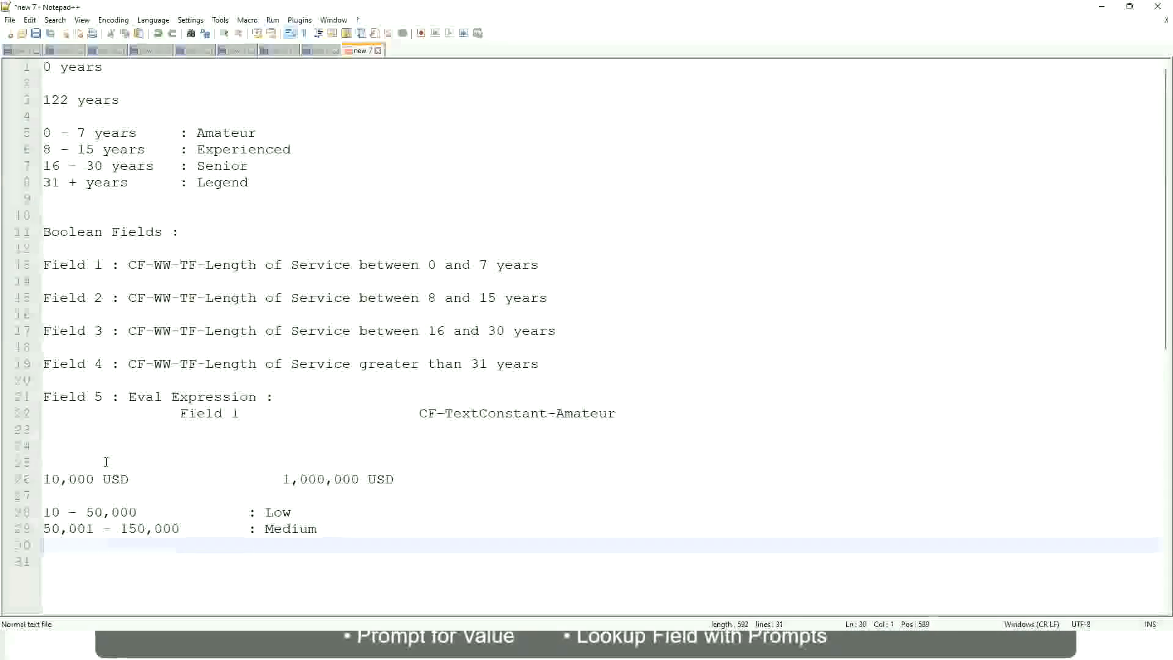
type("> 1")
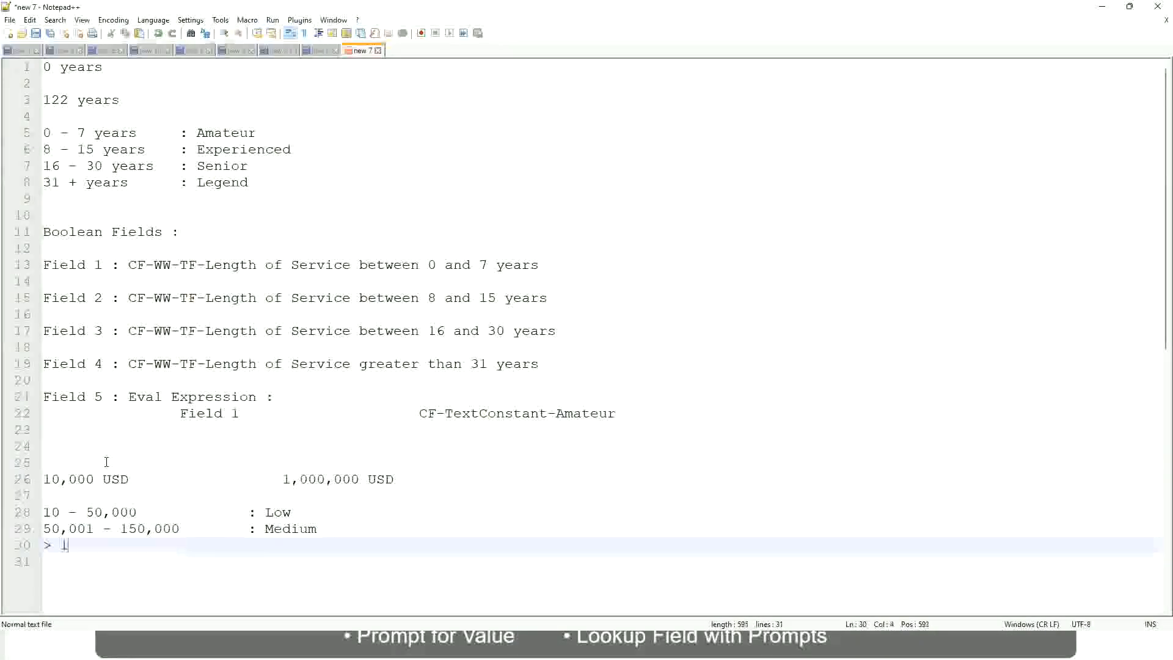
type("50,000\t\t\t\t: Hi")
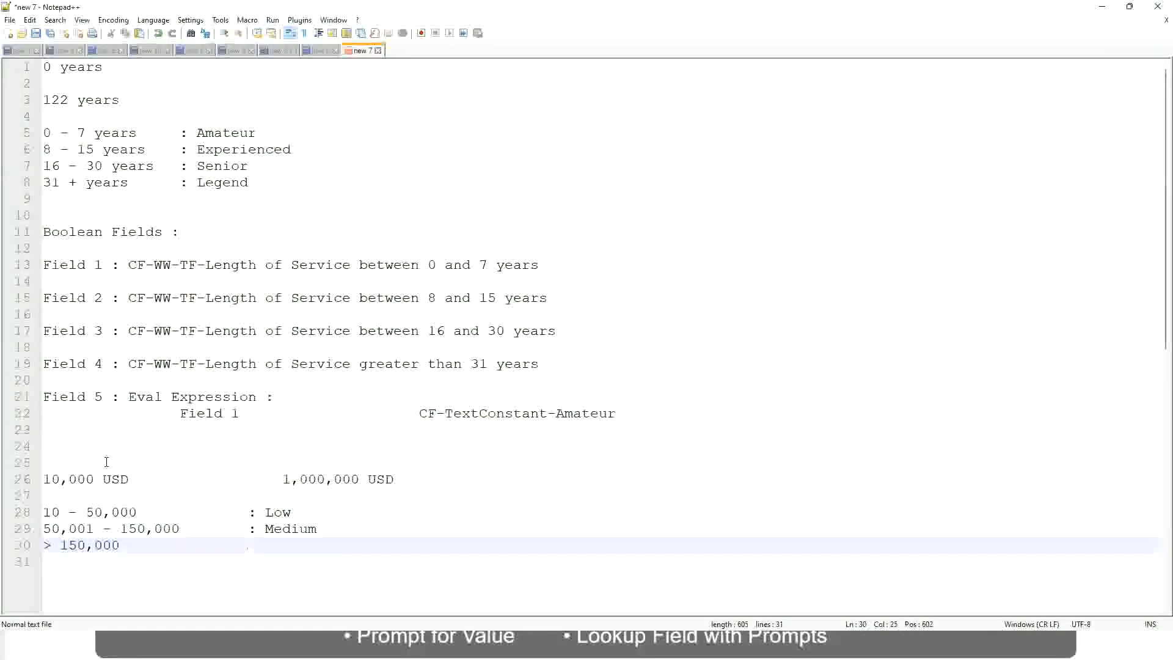
type("gh")
- Review the minimum and maximum USD amounts and the Low, Medium and High bands in the notes
left_click(36, 479)
left_click(36, 479)
left_click(52, 478)
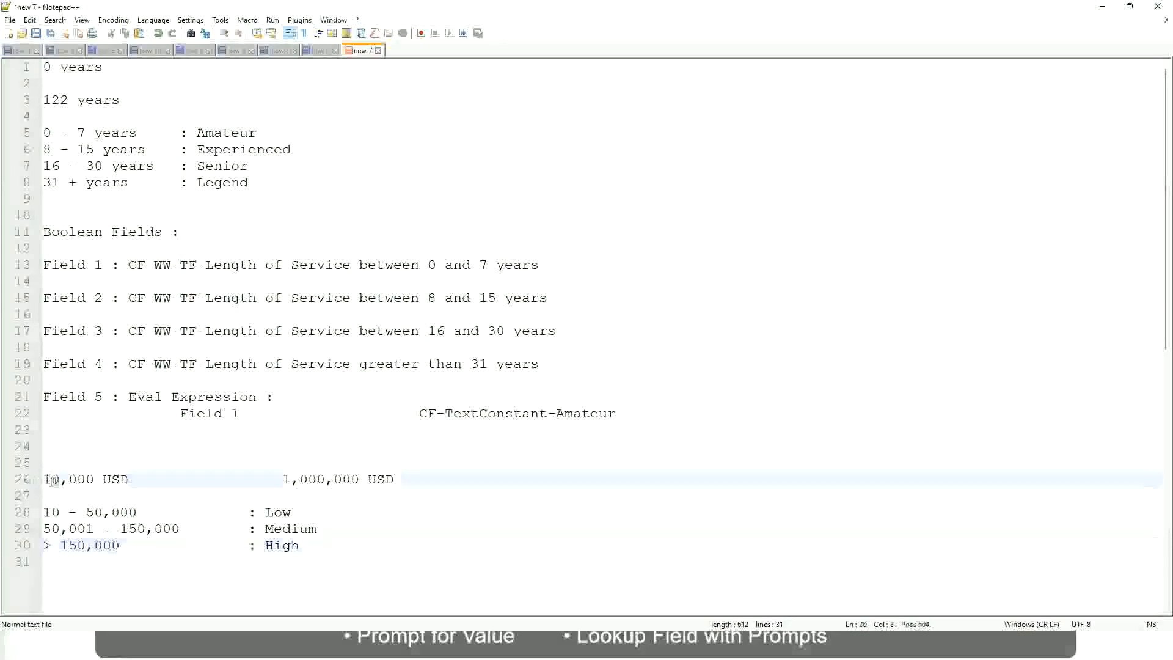
double_click(349, 479)
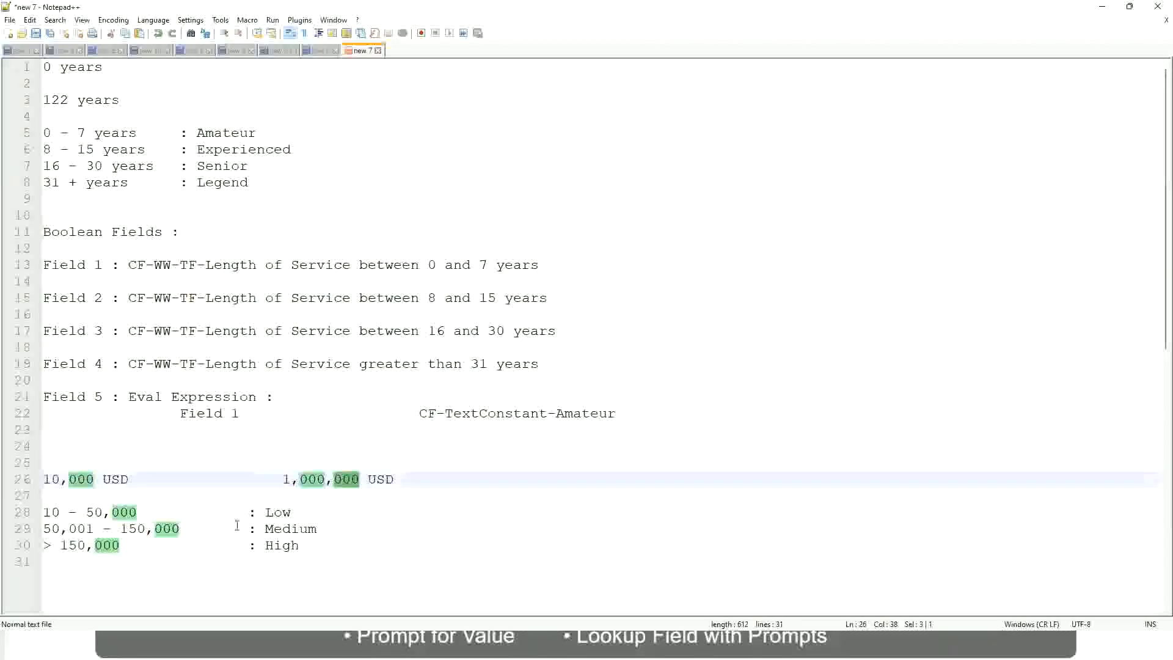
left_click(212, 528)
left_click(36, 479)
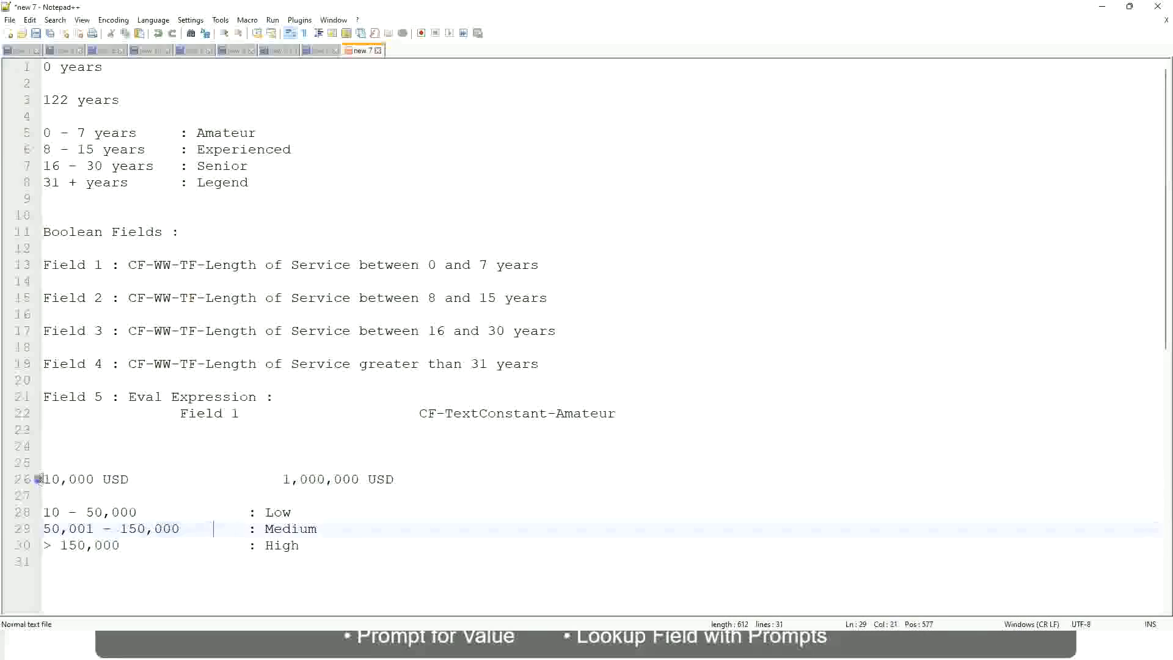
left_click(361, 480)
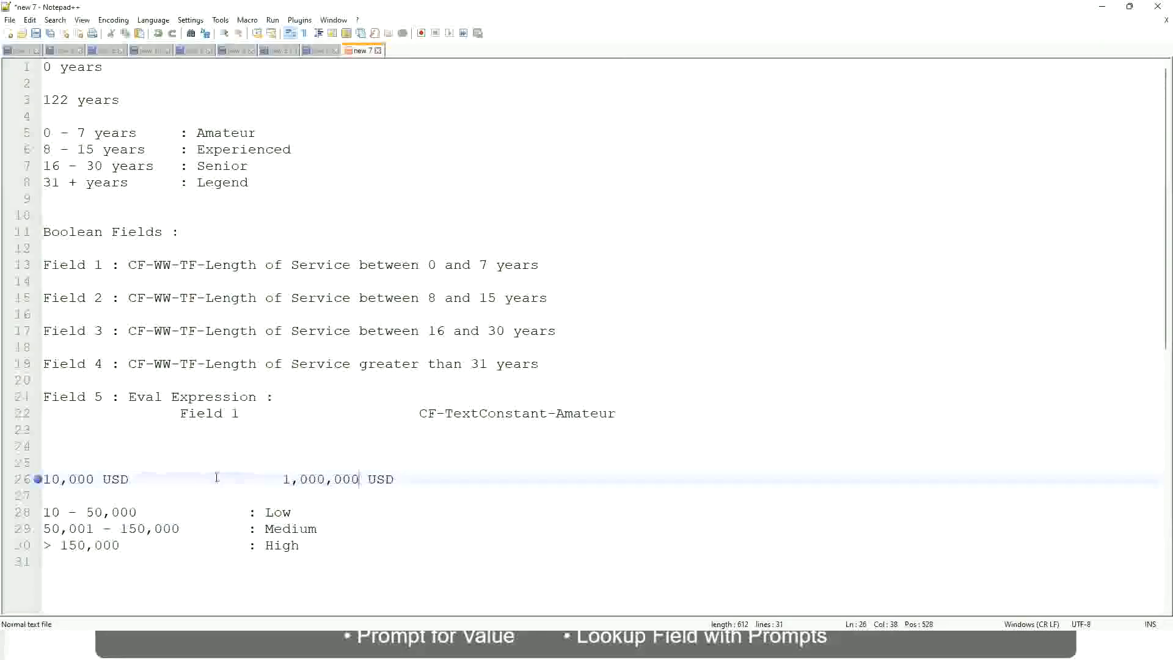
left_click(278, 513)
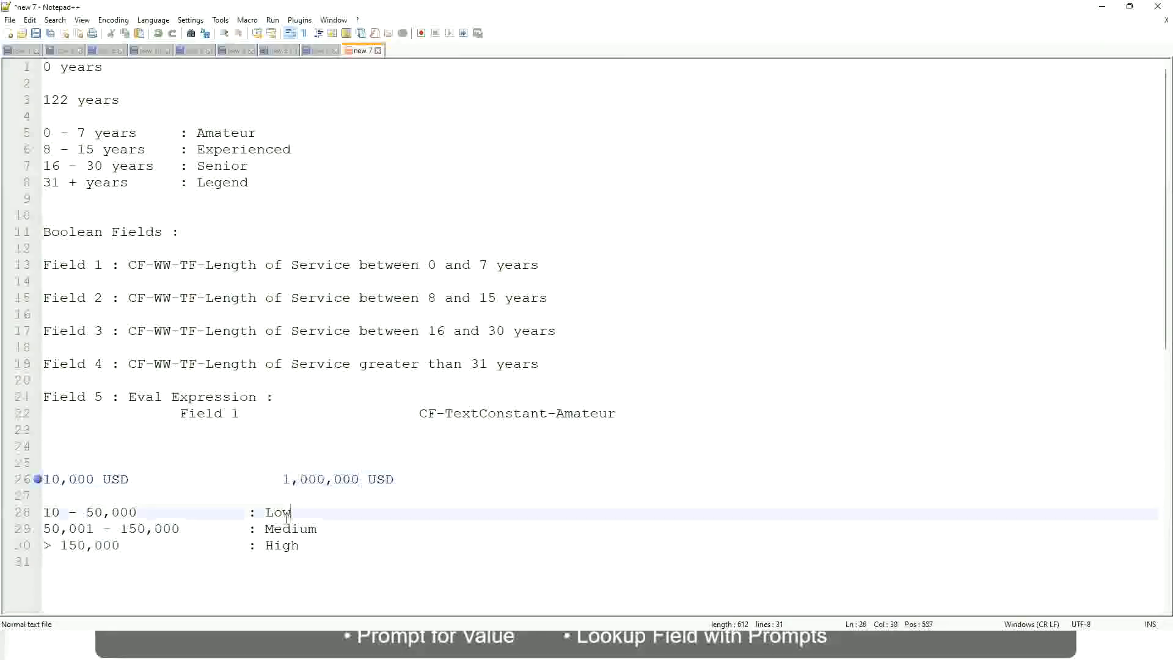
key("Down")
key("Down")
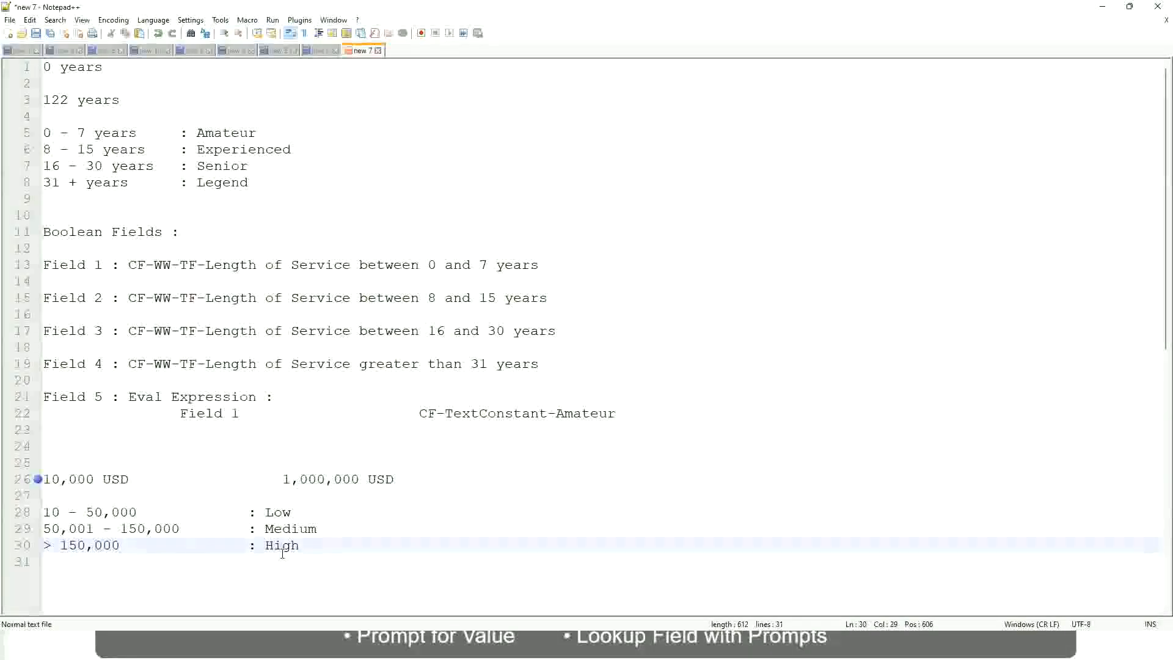
left_click(147, 496)
key("ctrl+End")
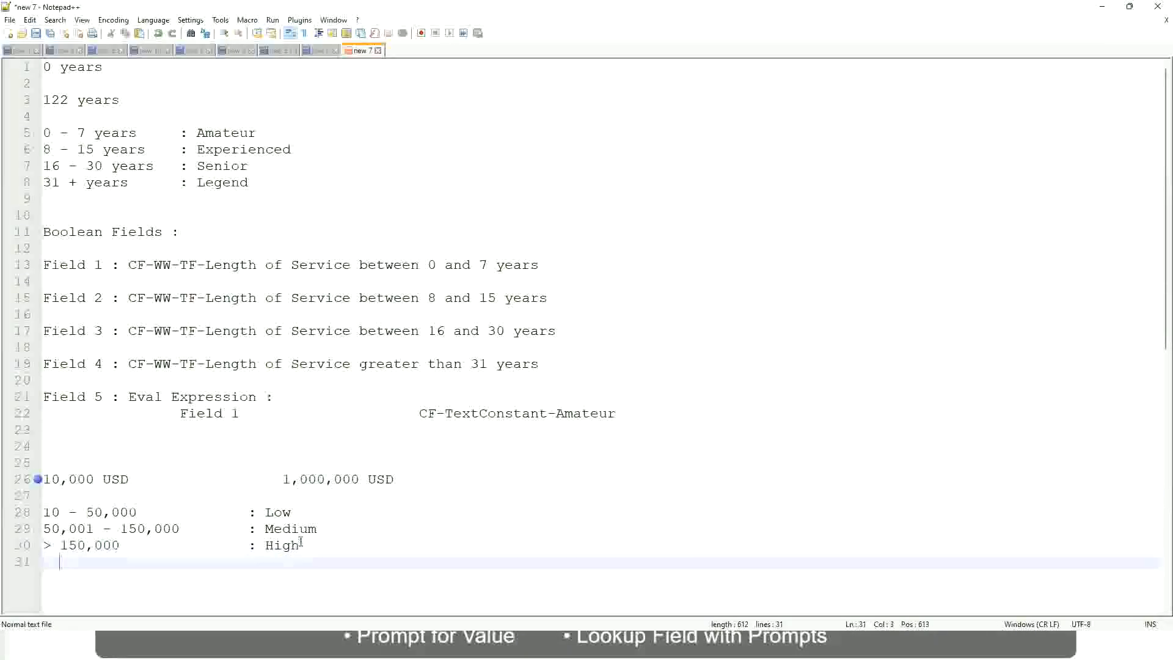
left_click(300, 542)
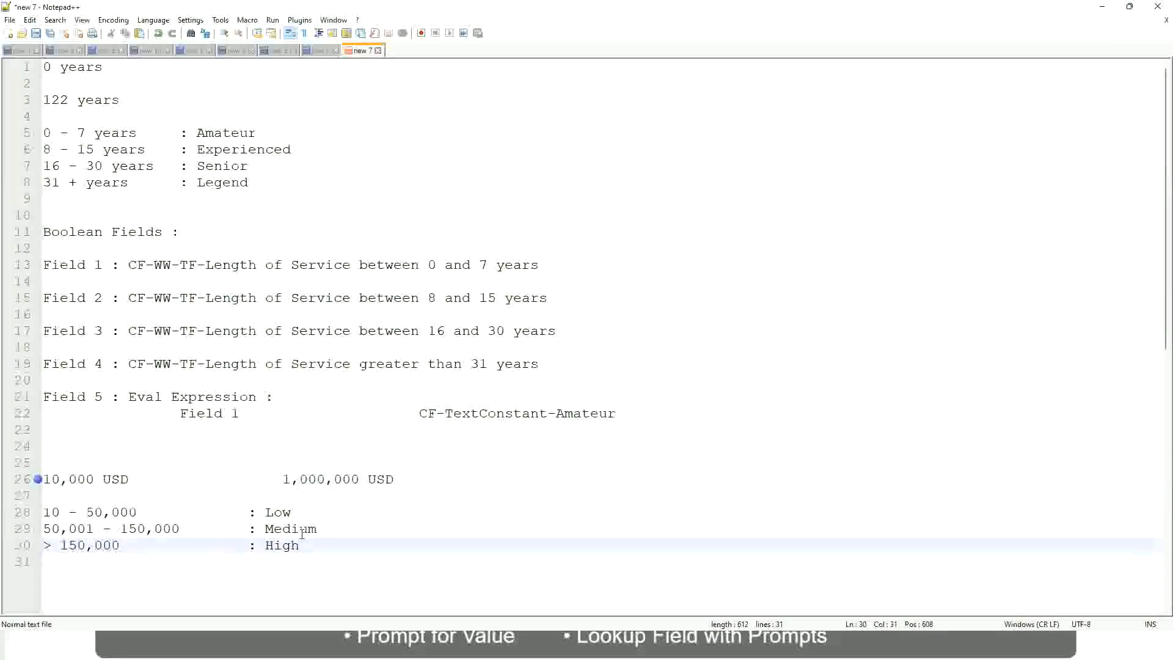